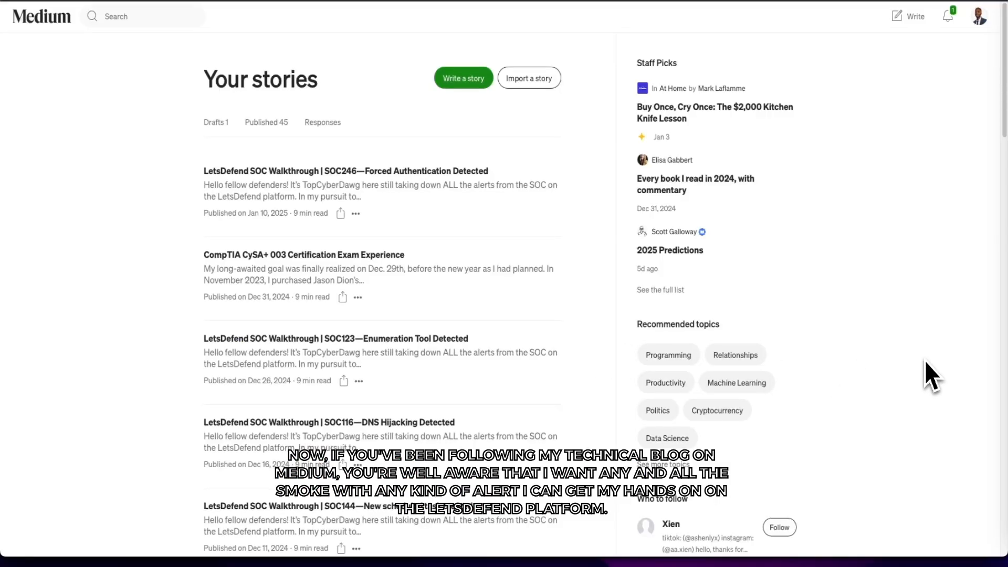
# Step: Look through the published LetsDefend SOC walkthroughs in the Medium stories list
pyautogui.scroll(-5, 923, 377)
pyautogui.scroll(-12, 917, 372)
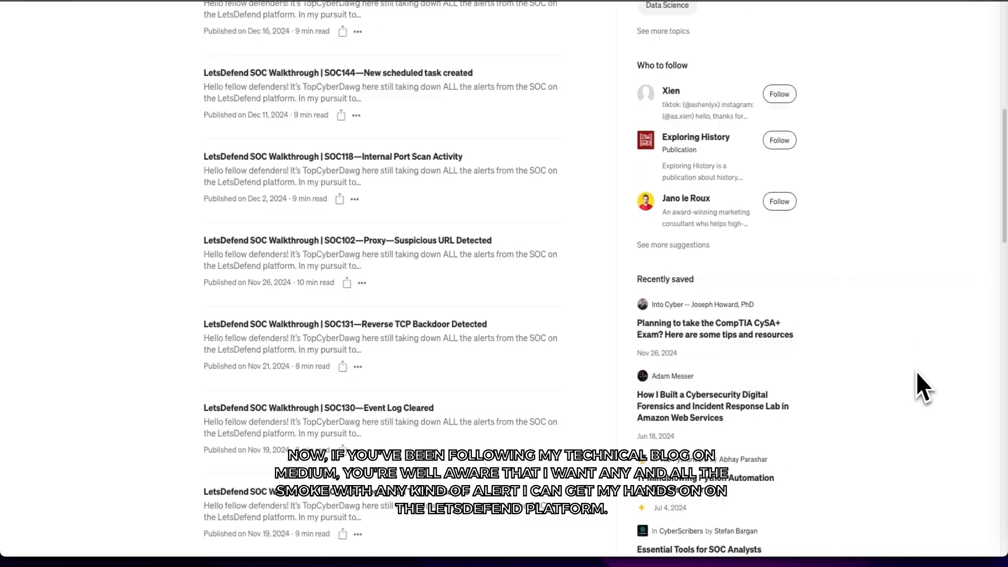
pyautogui.scroll(-2, 917, 378)
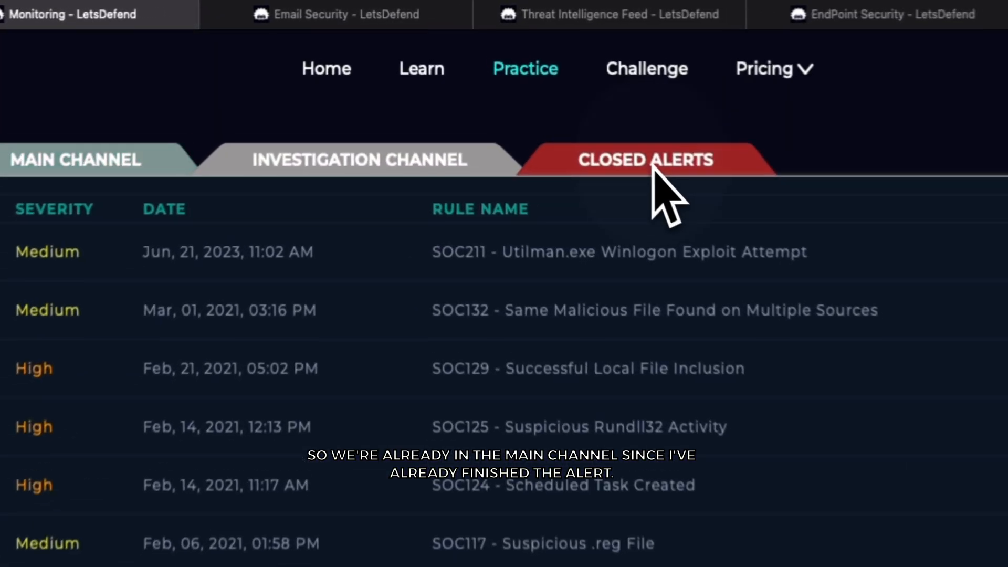
# Step: Check the closed SOC246 - Forced Authentication Detected alert in LetsDefend and switch to the investigation channel's alerts
pyautogui.click(522, 87)
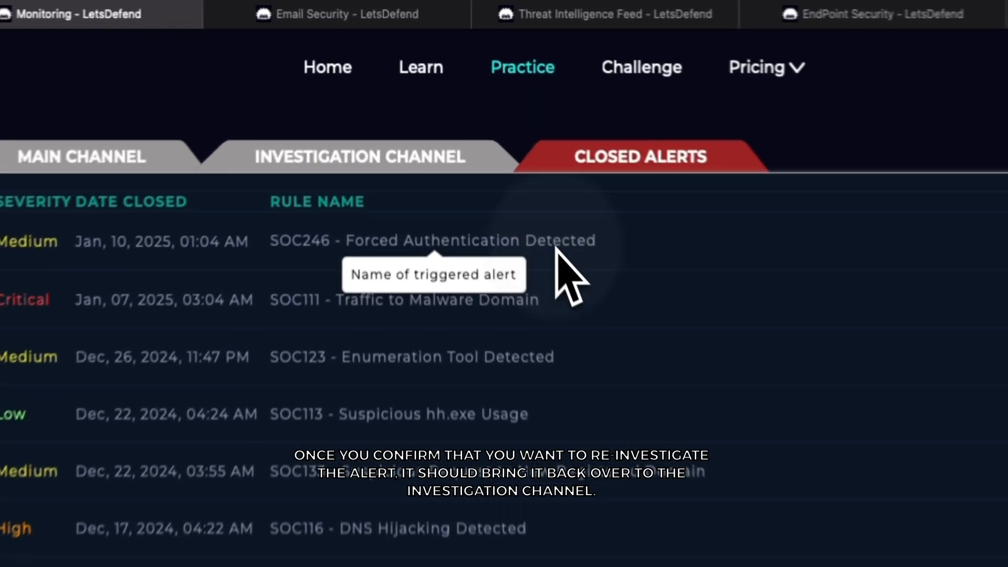
pyautogui.click(478, 132)
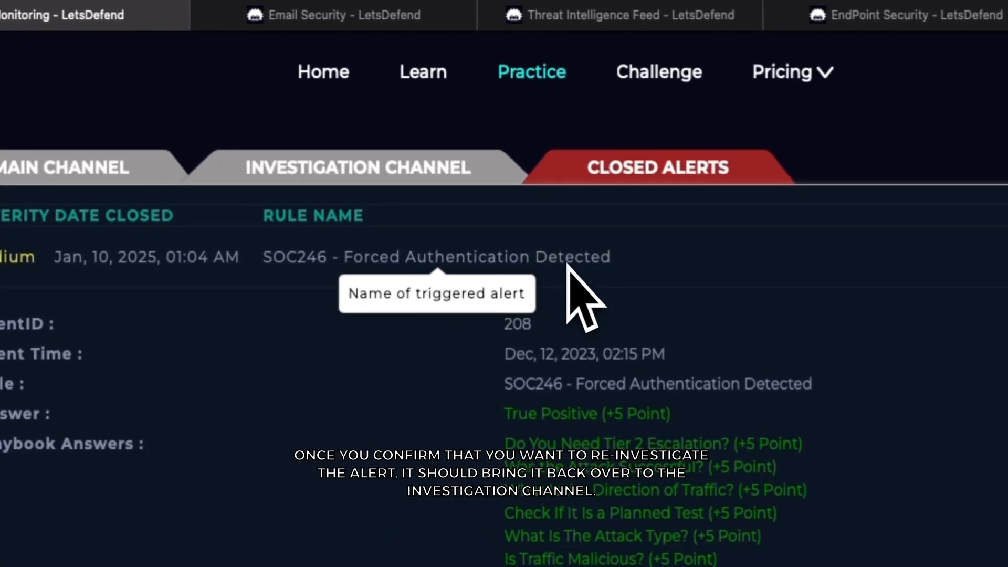
pyautogui.click(568, 265)
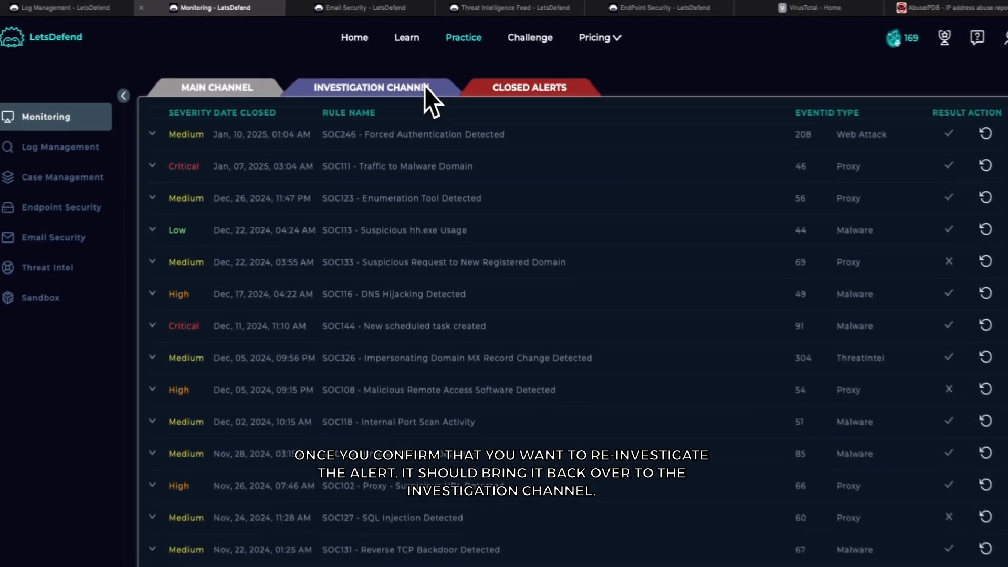
pyautogui.click(423, 84)
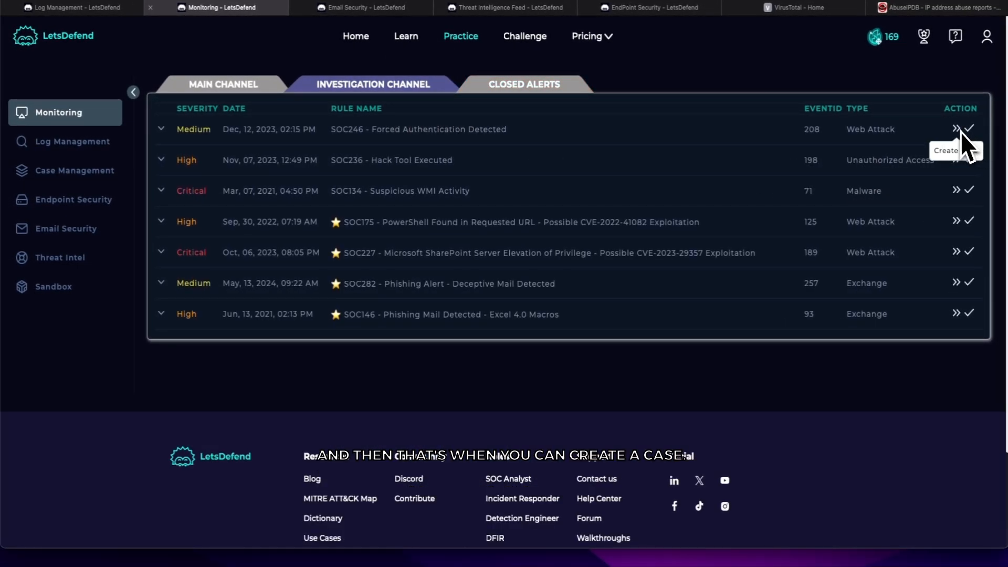
# Step: Open the case for EventID 208 and preview the first step of its playbook, then close the playbook
pyautogui.click(77, 169)
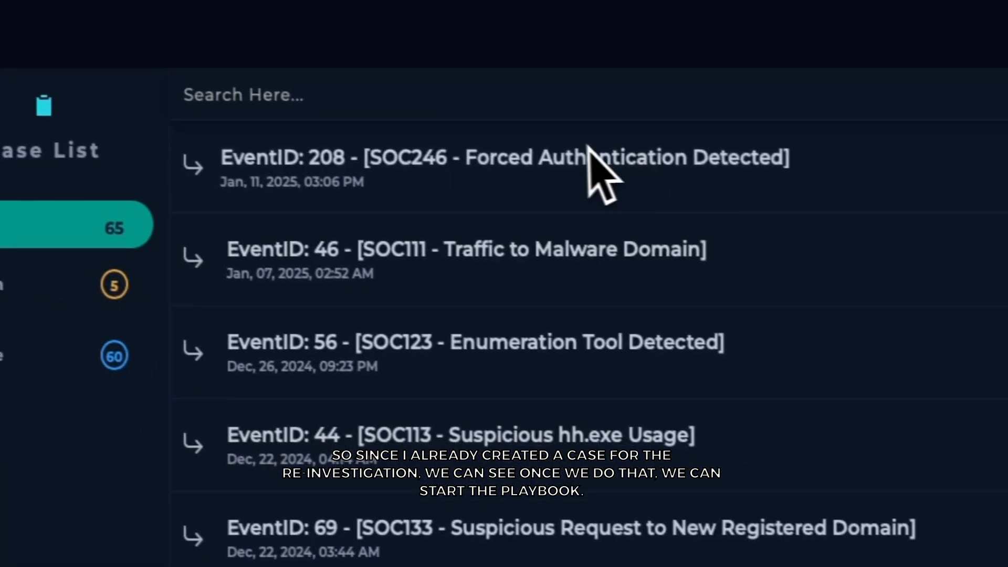
pyautogui.click(974, 236)
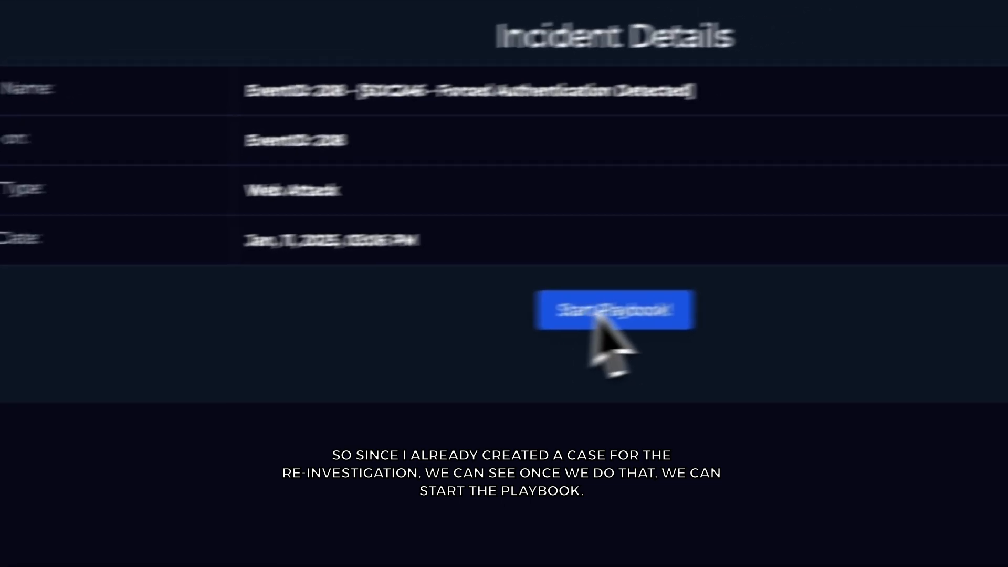
pyautogui.click(724, 383)
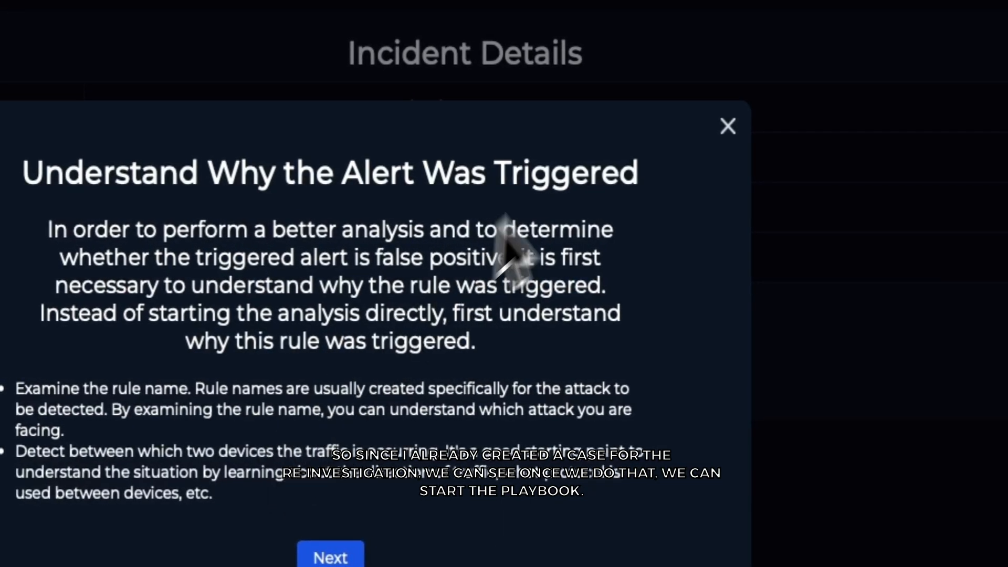
pyautogui.click(730, 125)
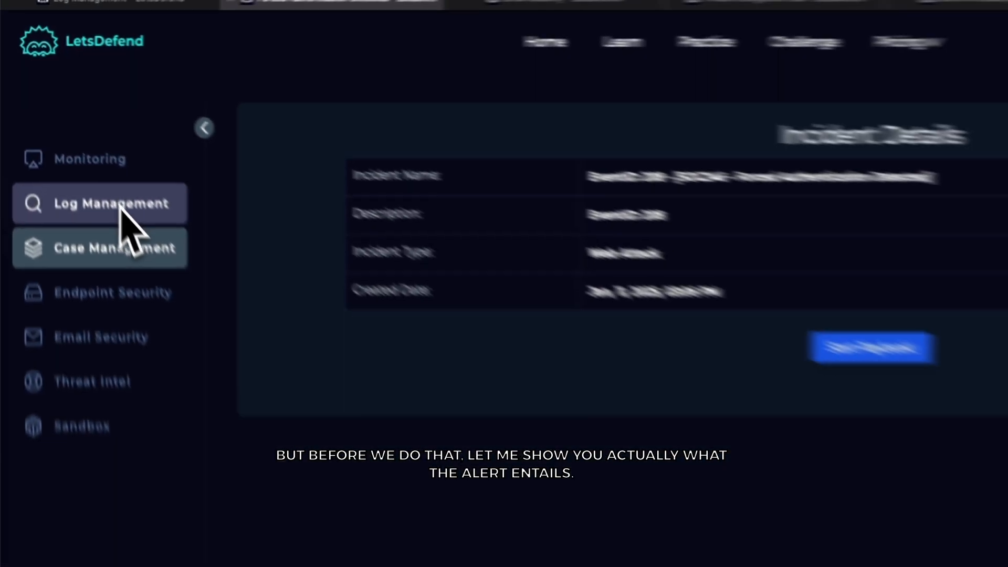
# Step: Return to the Monitoring page and reorder the browser tabs so that Monitoring comes first
pyautogui.click(120, 208)
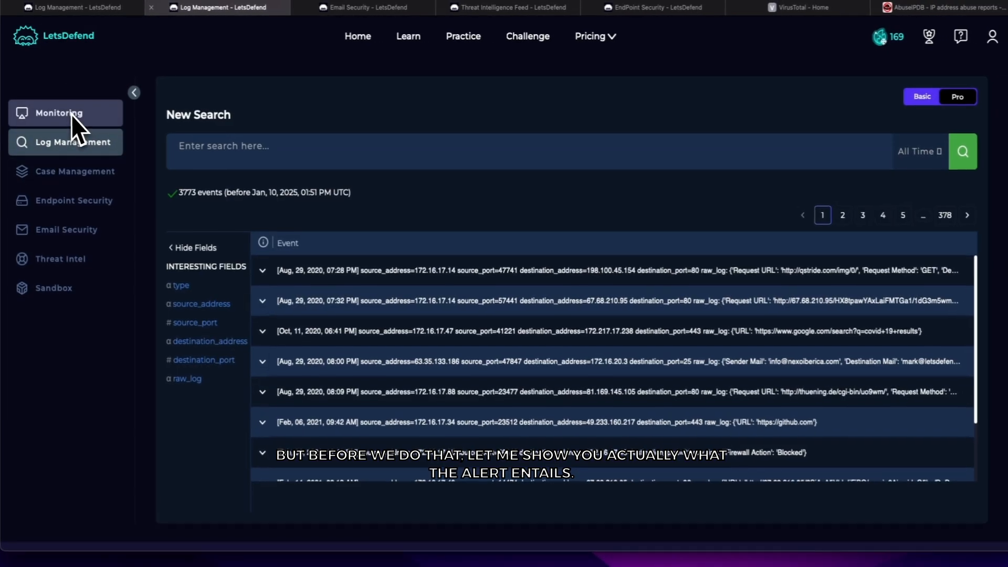
pyautogui.click(109, 161)
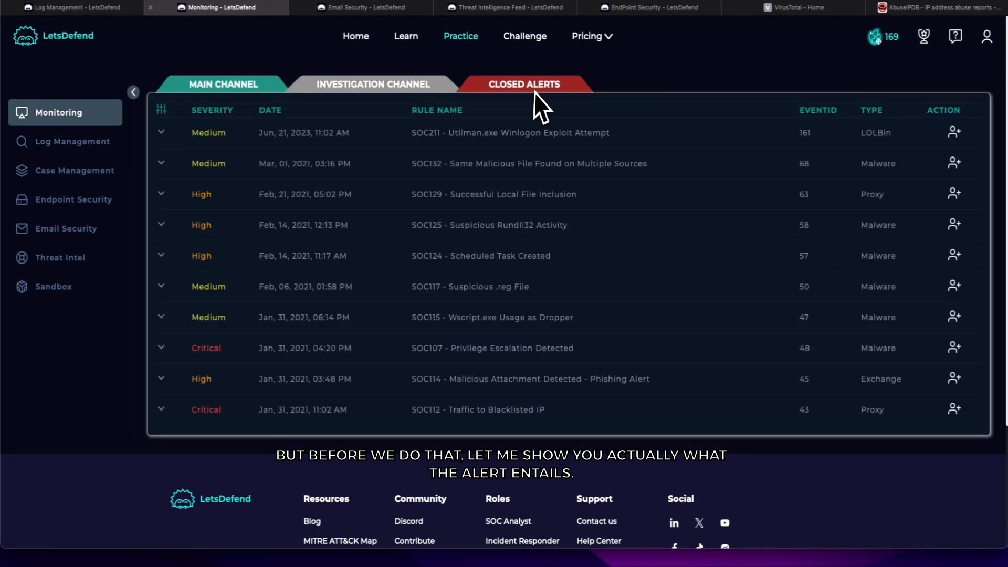
pyautogui.moveTo(126, 8); pyautogui.dragTo(210, 10)
pyautogui.click(114, 11)
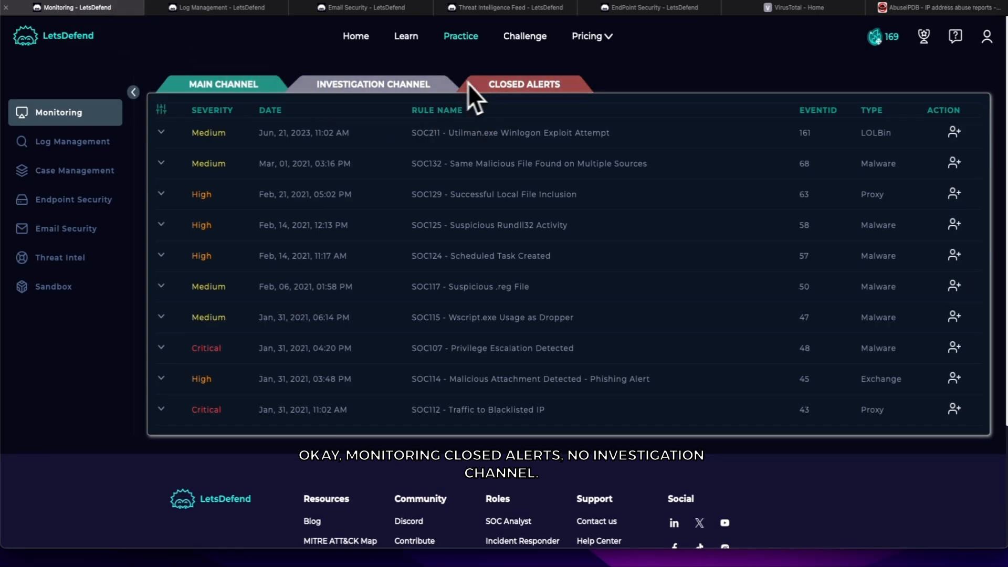
# Step: Expand the SOC246 - Forced Authentication Detected alert in the investigation channel and view its hint
pyautogui.click(409, 80)
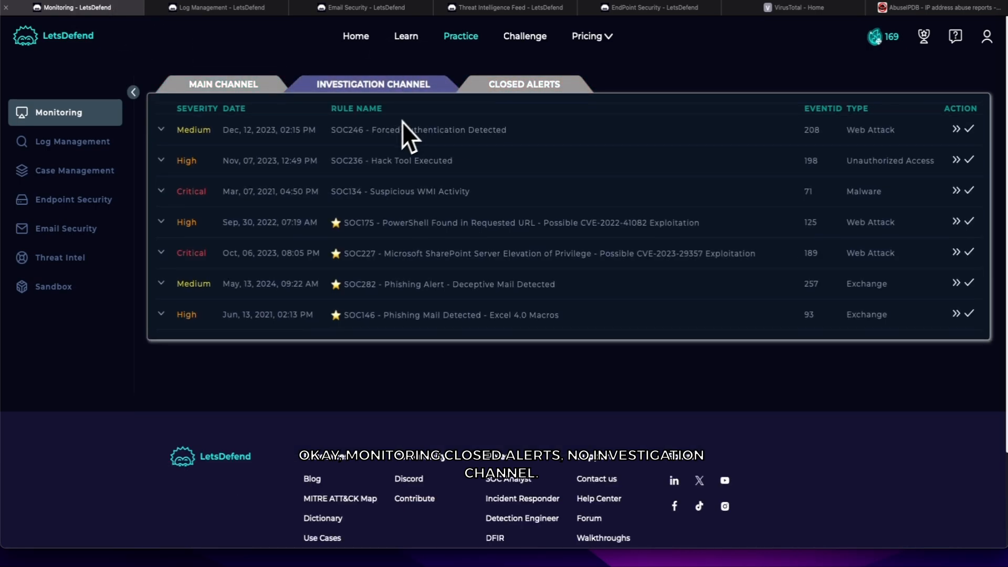
pyautogui.click(161, 129)
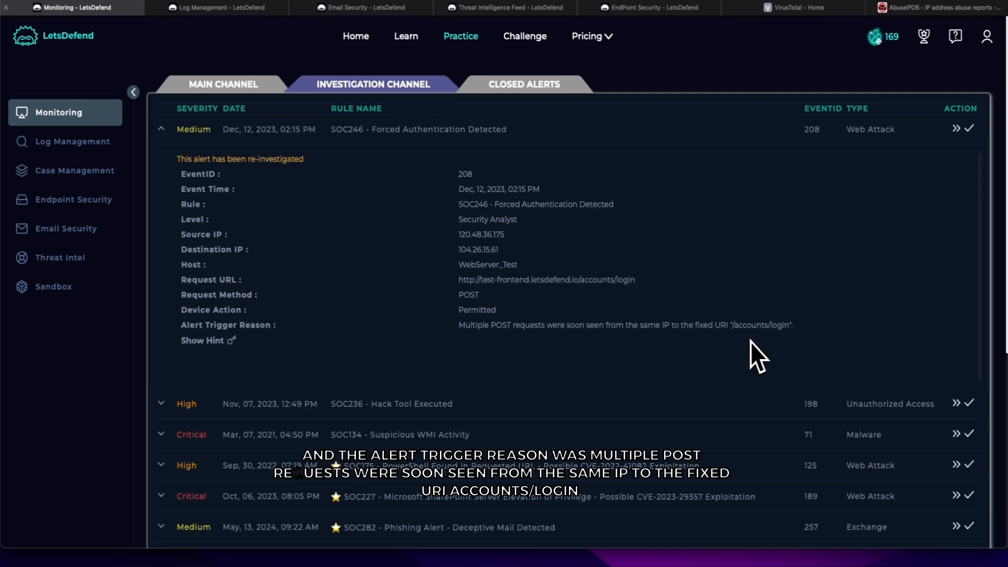
pyautogui.click(200, 341)
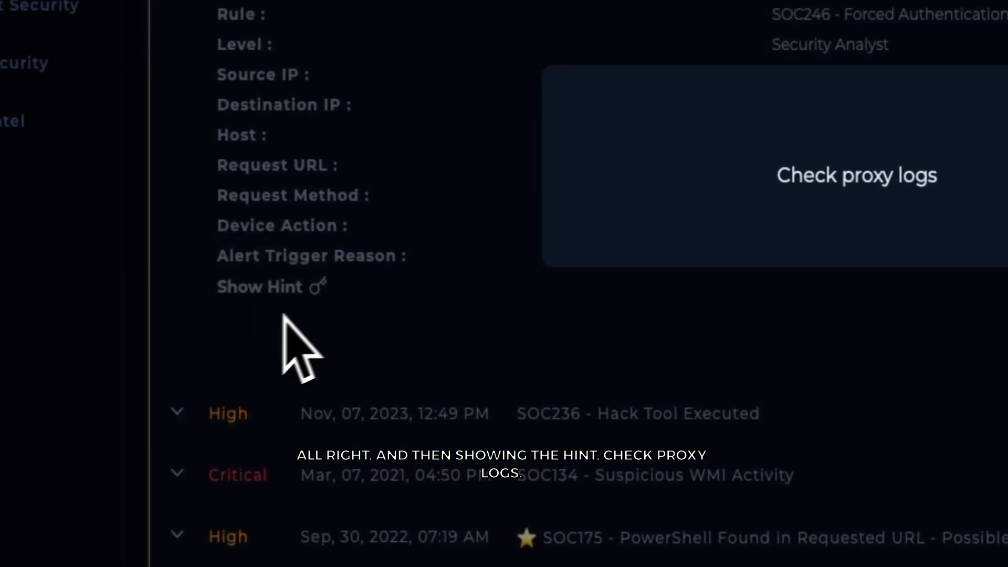
pyautogui.click(752, 209)
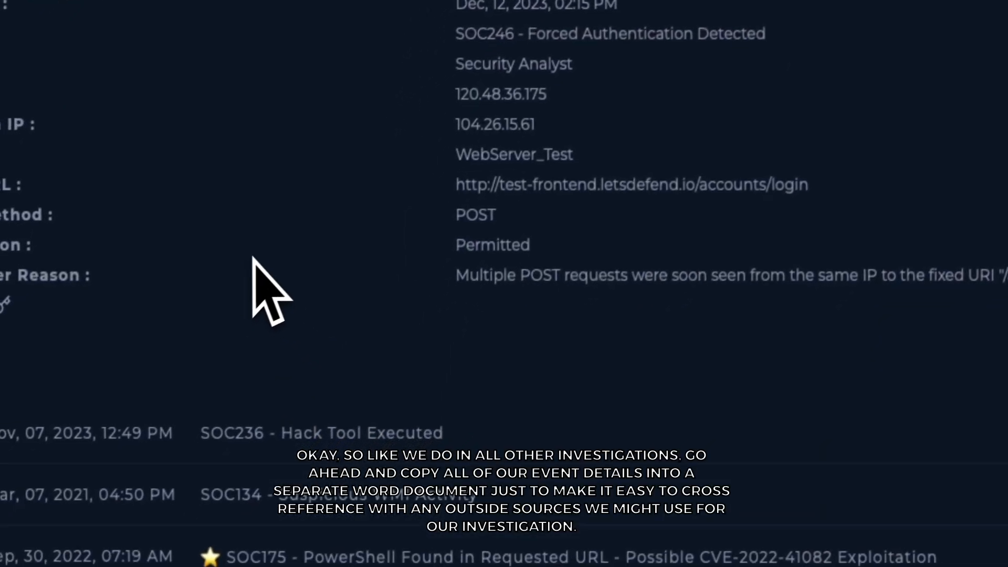
# Step: Copy the SOC246 alert's event details from EventID through Alert Trigger Reason
pyautogui.moveTo(871, 273); pyautogui.dragTo(257, 205)
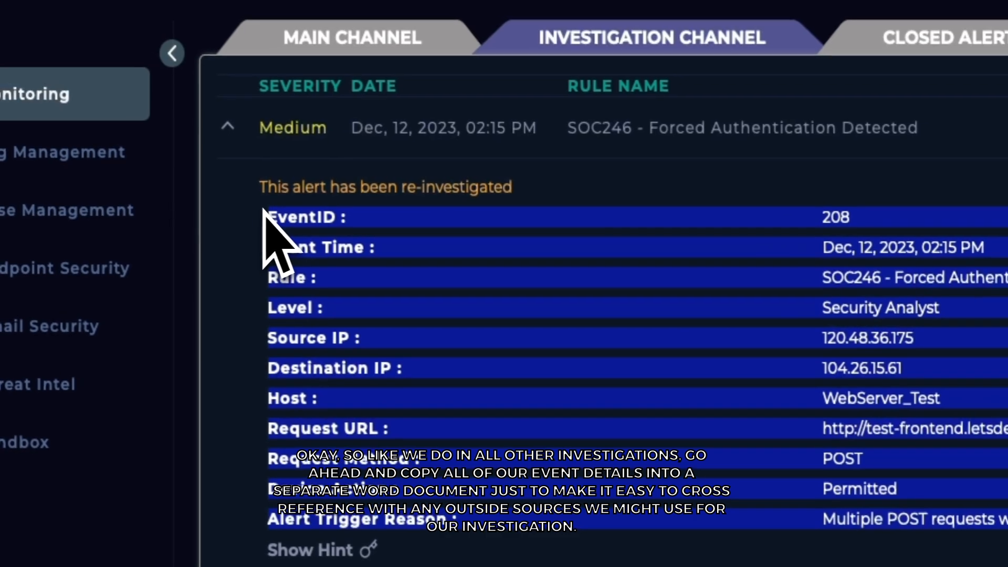
pyautogui.click(704, 188)
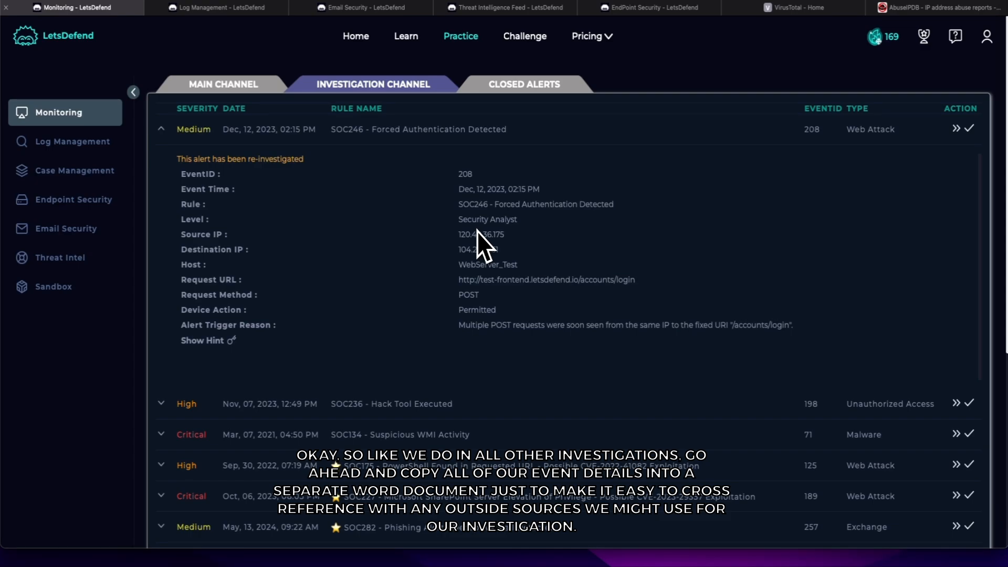
# Step: Open the EventID 208 case, start its playbook and advance to the Collect Data step
pyautogui.click(243, 11)
pyautogui.click(343, 9)
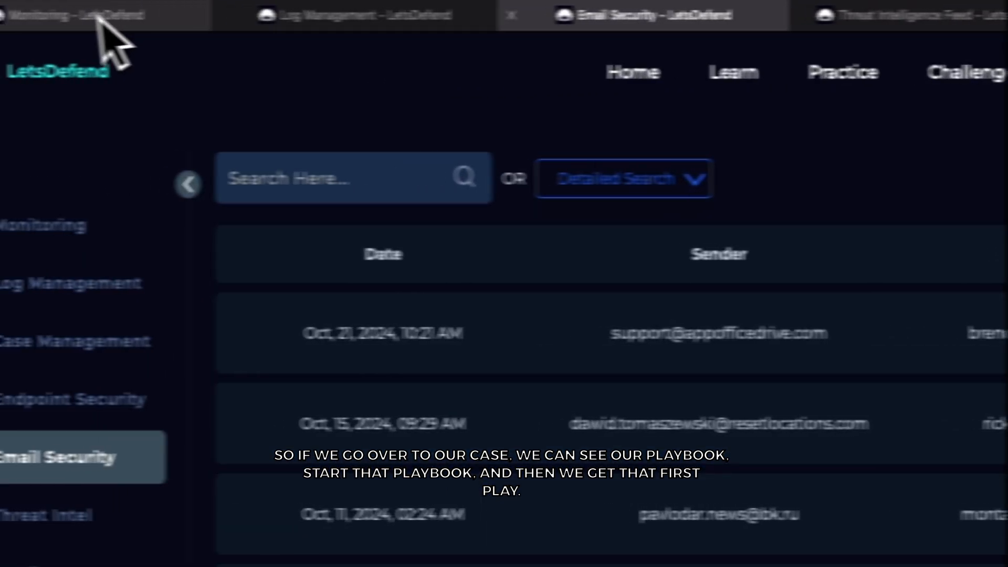
pyautogui.click(100, 21)
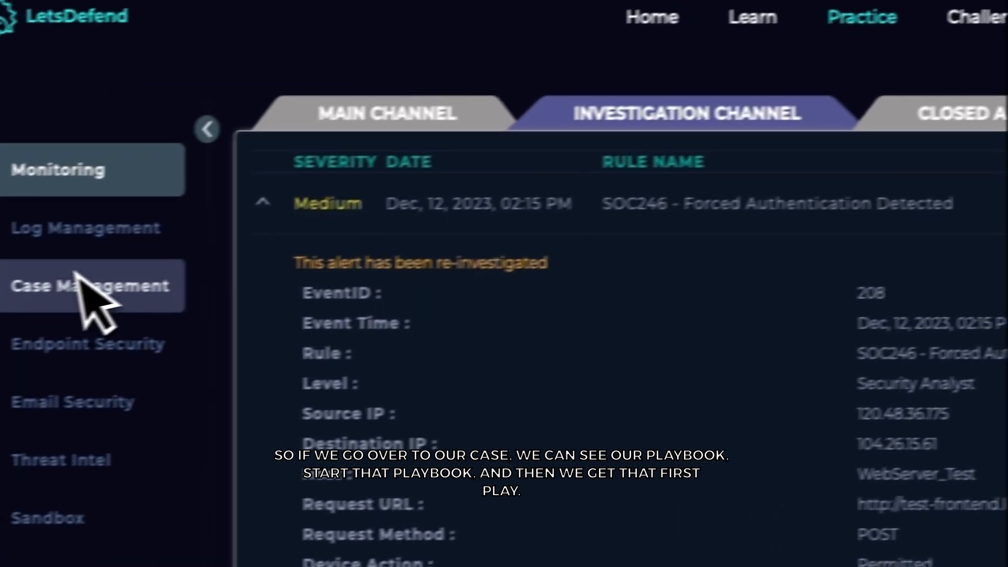
pyautogui.click(78, 281)
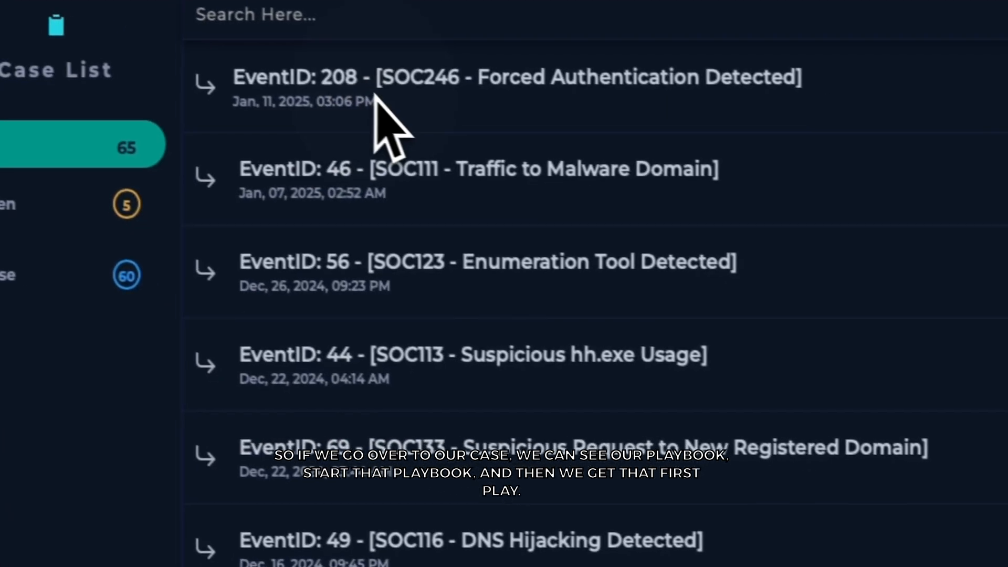
pyautogui.click(374, 95)
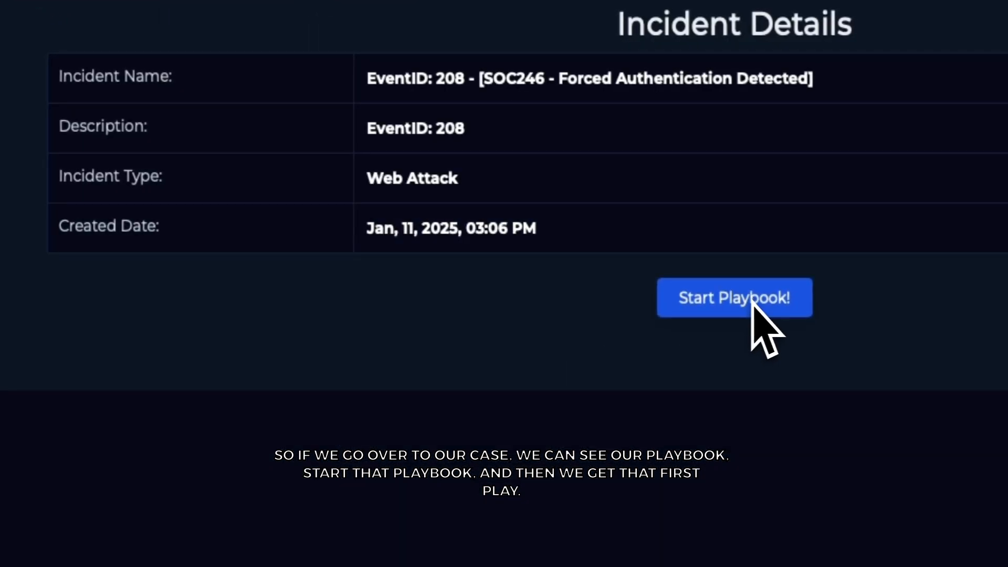
pyautogui.click(751, 302)
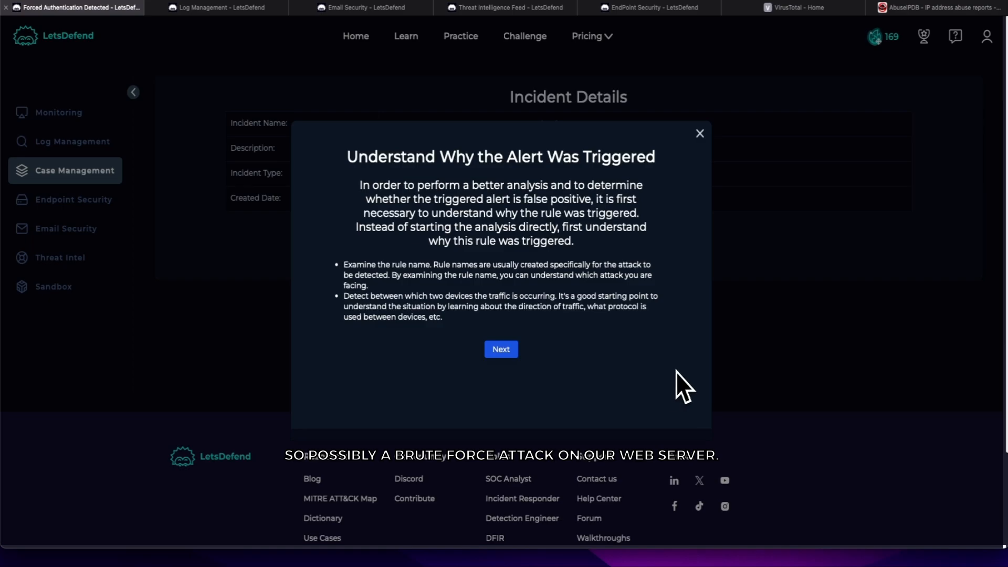
pyautogui.click(500, 349)
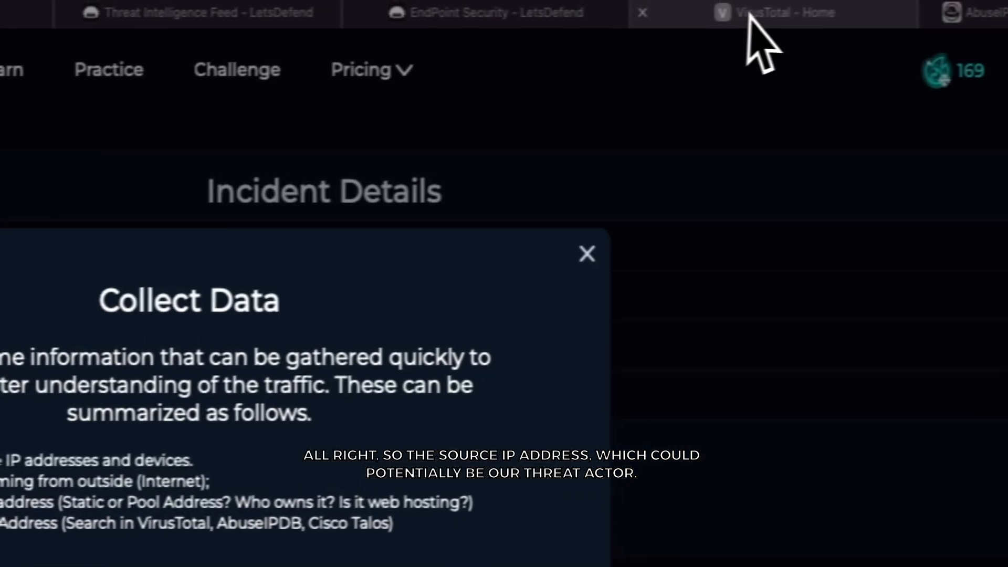
# Step: Look up the source IP 120.48.36.175 in VirusTotal and review its vendor detections and crowdsourced context
pyautogui.click(756, 13)
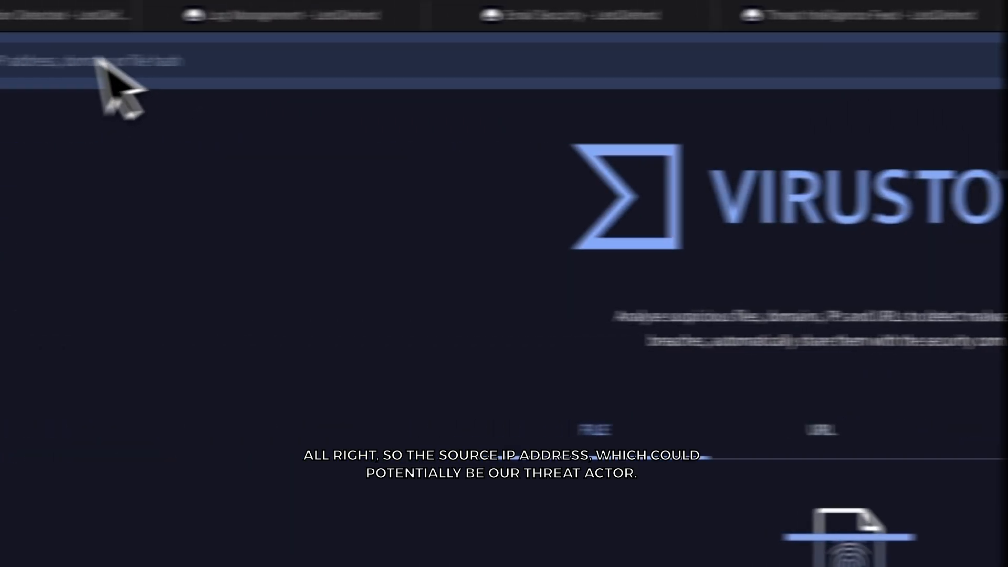
pyautogui.rightClick(149, 59)
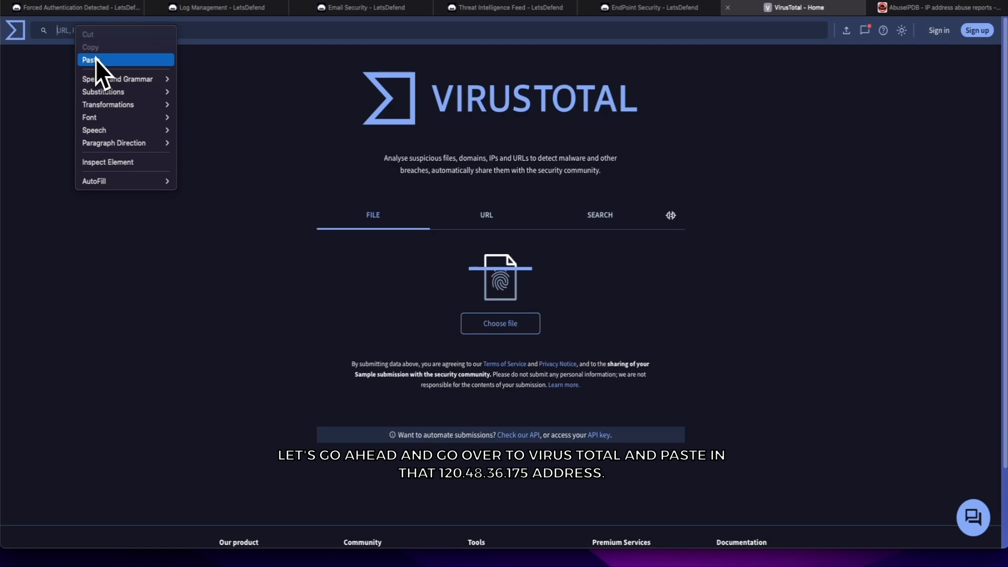
pyautogui.click(95, 59)
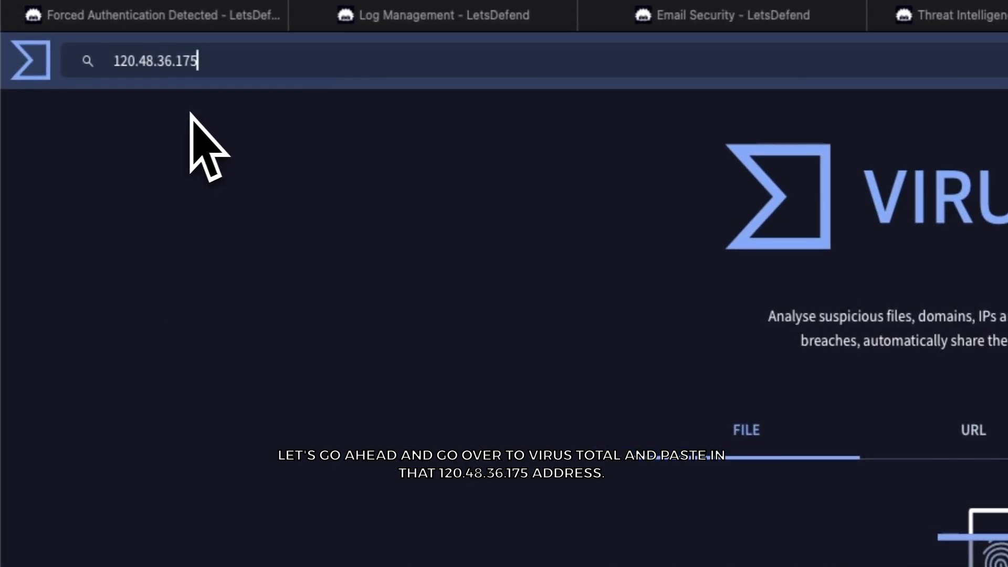
pyautogui.press('Return')
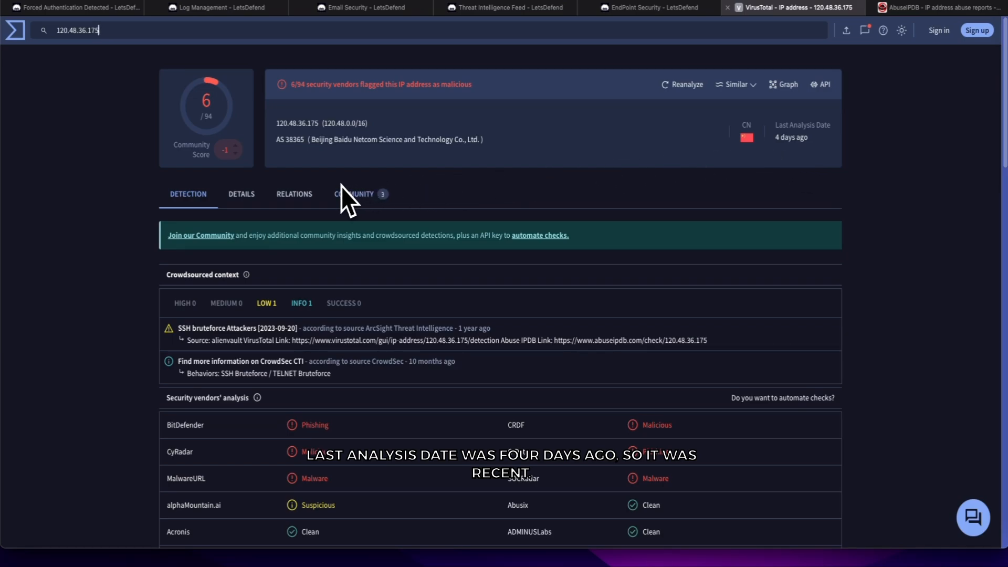
pyautogui.scroll(-2, 341, 187)
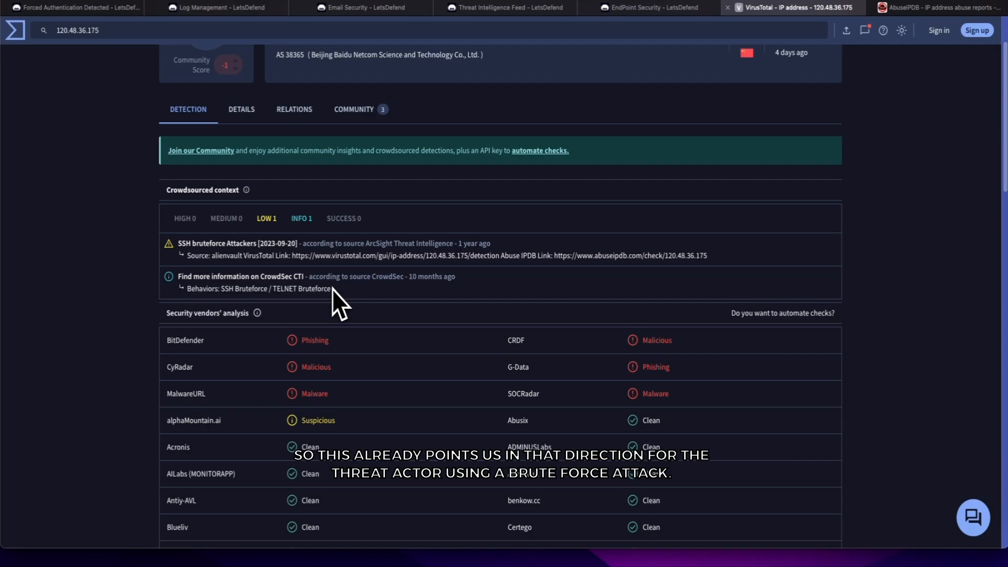
pyautogui.scroll(2, 332, 289)
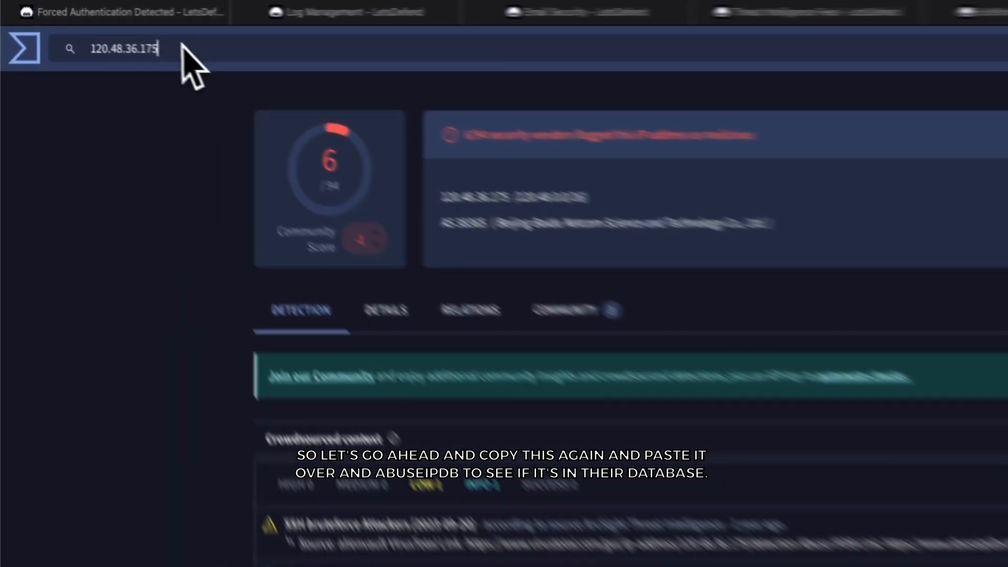
# Step: Look up the source IP 120.48.36.175 in AbuseIPDB and review its ownership details and abuse reports
pyautogui.moveTo(181, 45); pyautogui.dragTo(68, 47)
pyautogui.rightClick(120, 48)
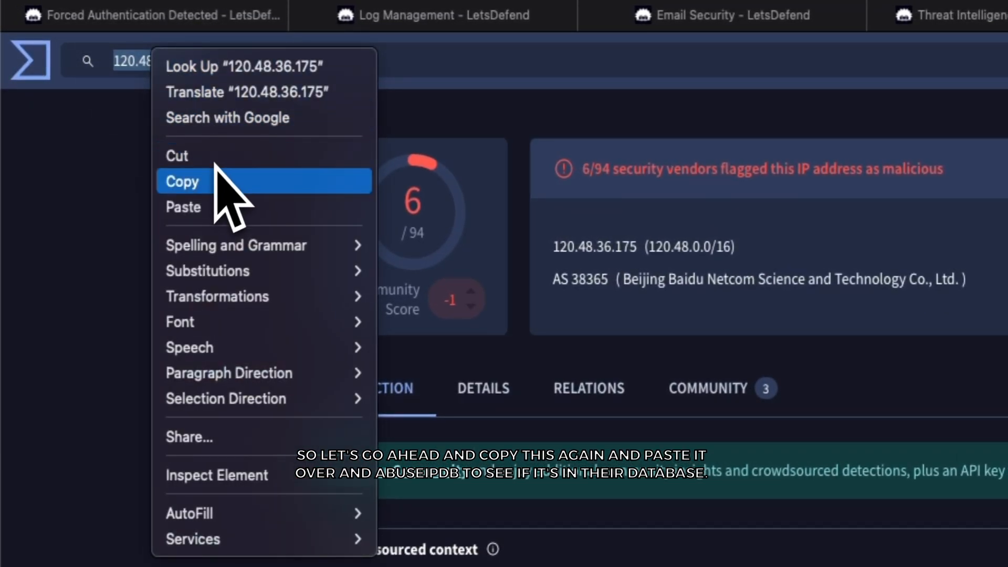
pyautogui.click(215, 181)
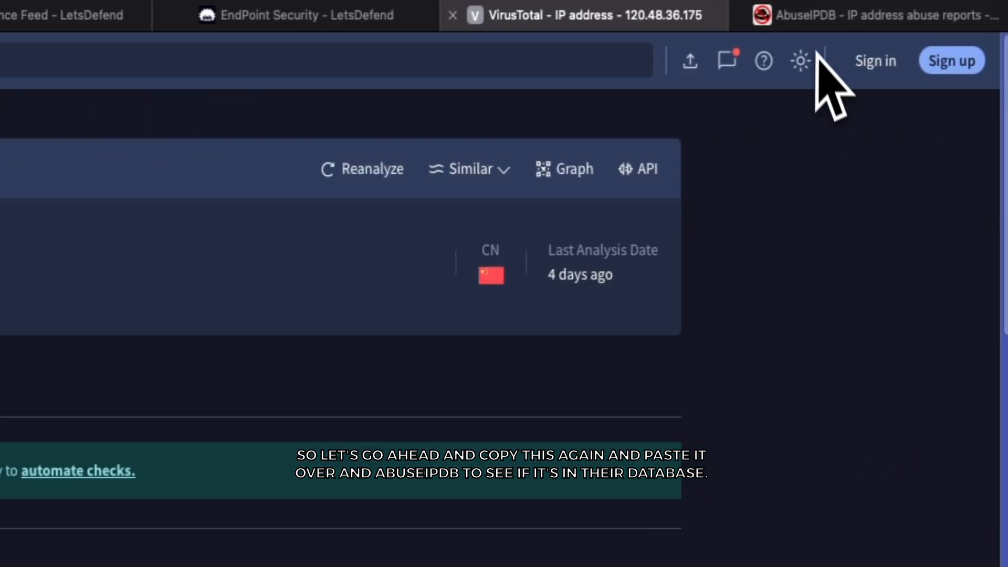
pyautogui.click(813, 22)
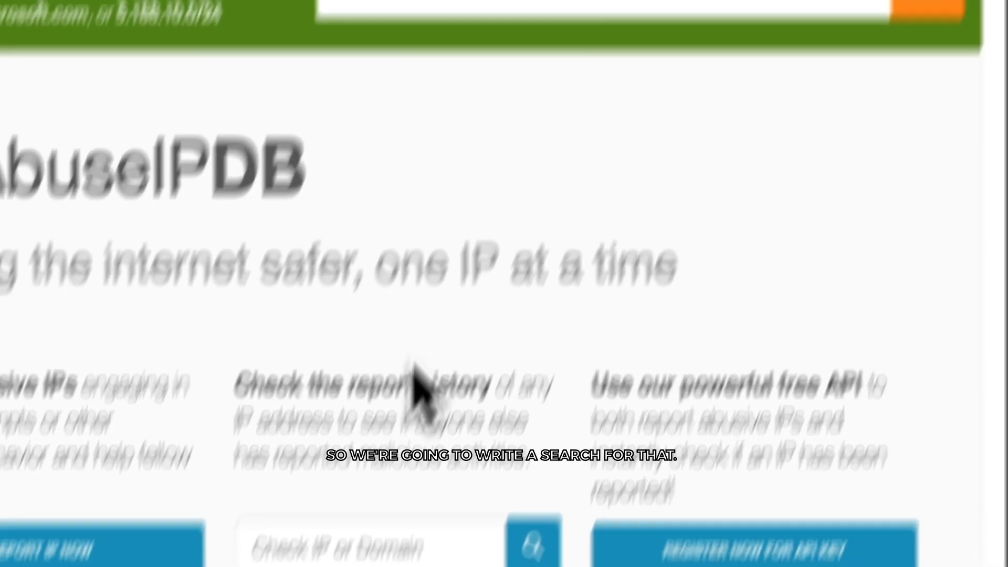
pyautogui.click(410, 370)
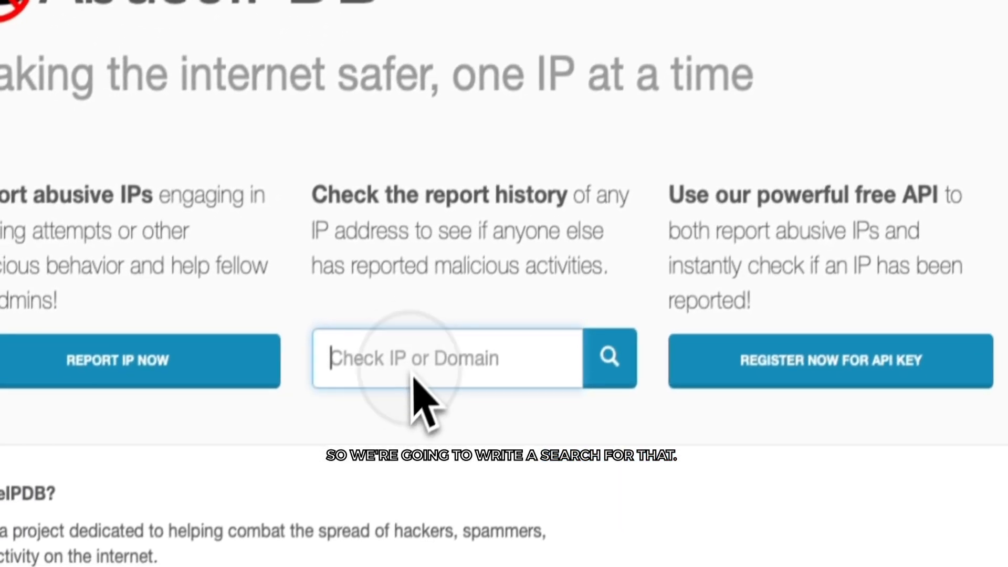
pyautogui.rightClick(440, 357)
pyautogui.click(473, 425)
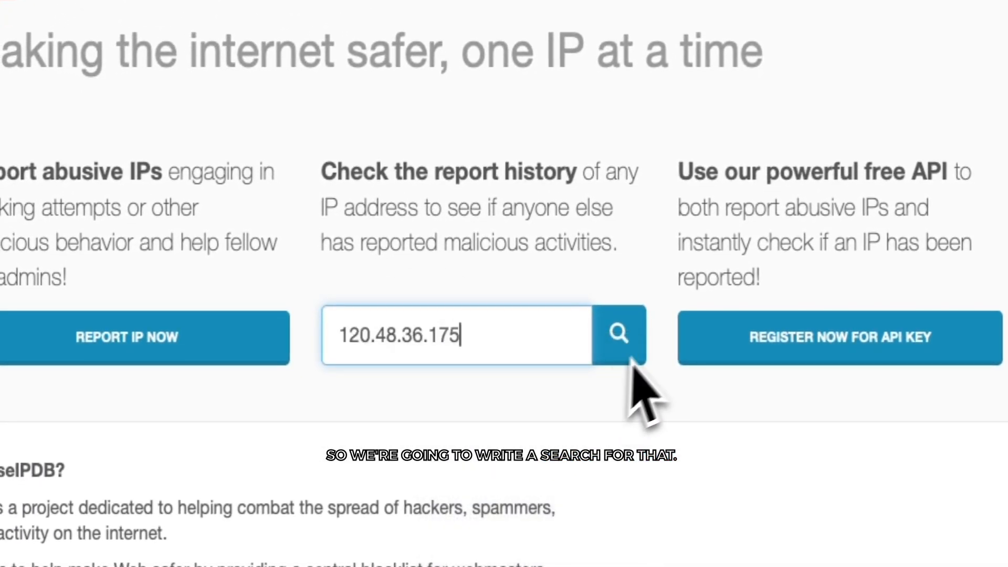
pyautogui.click(615, 336)
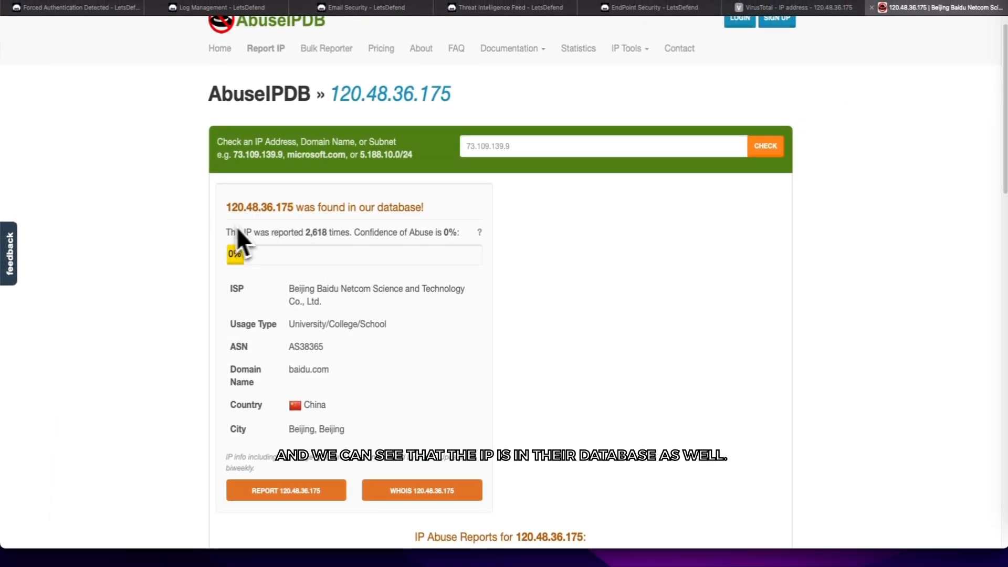
pyautogui.scroll(-3, 315, 262)
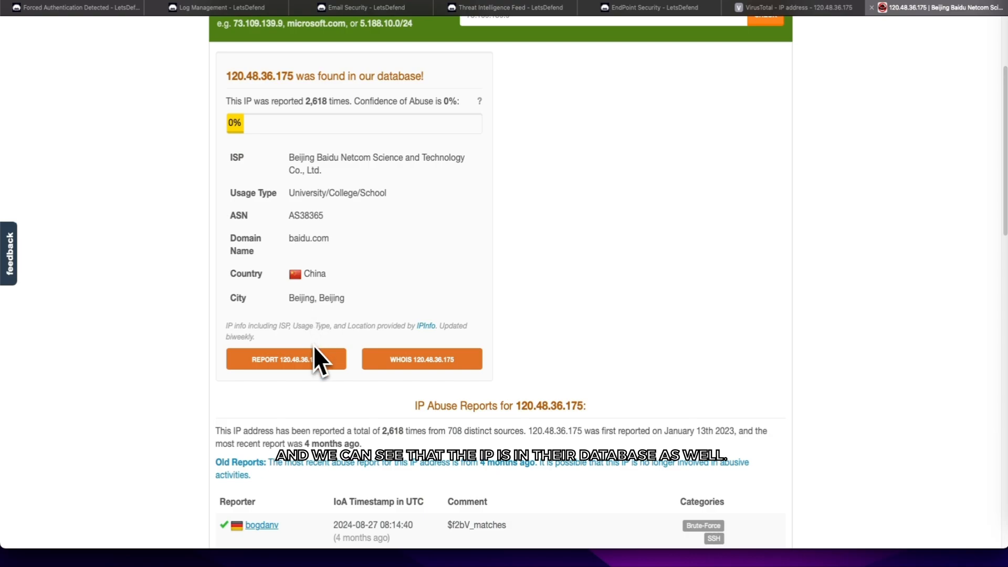
pyautogui.scroll(-2, 354, 396)
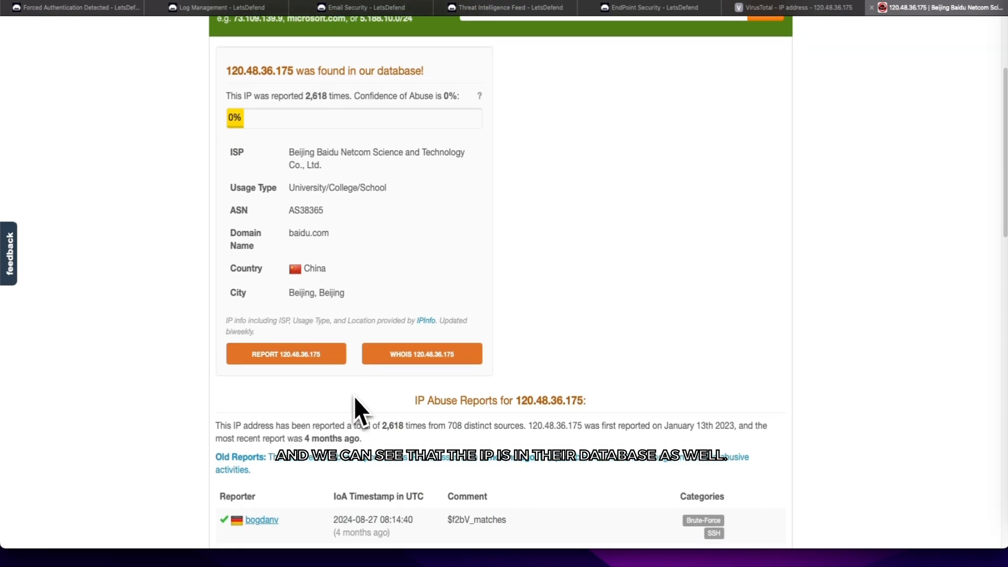
pyautogui.scroll(2, 354, 395)
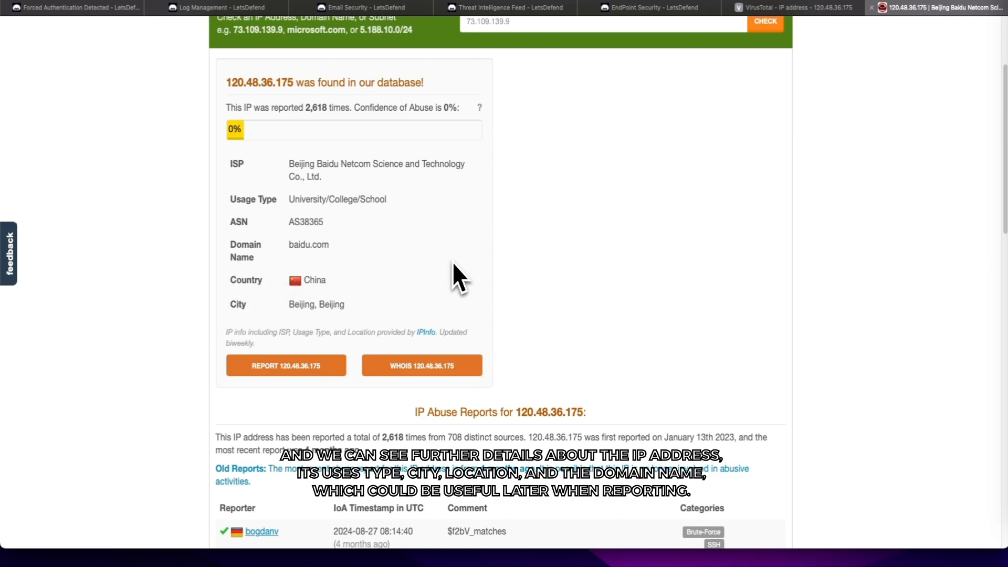
pyautogui.scroll(3, 453, 264)
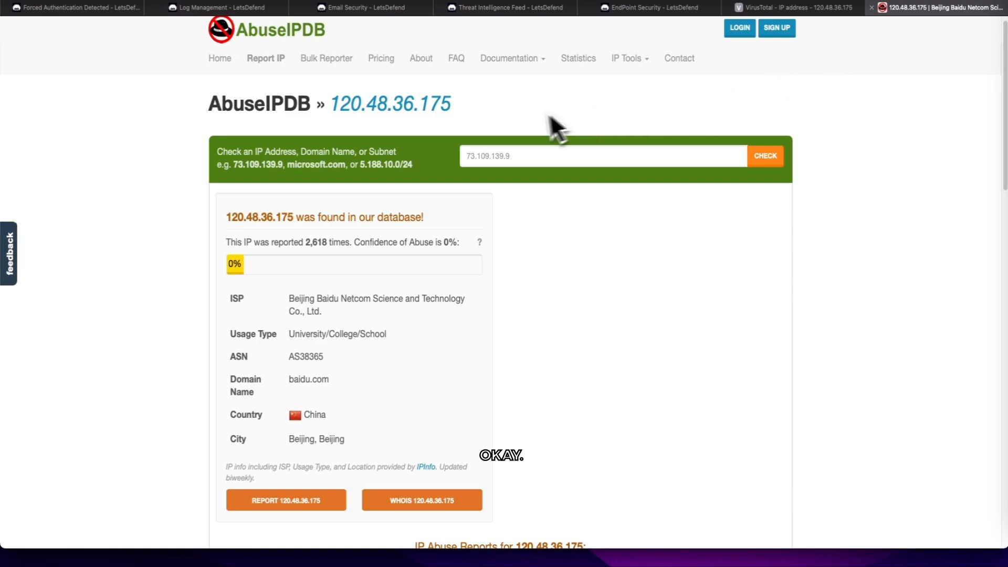
# Step: Switch to VirusTotal, check the reputation of the destination IP 104.26.15.61, and return to the VirusTotal home page
pyautogui.moveTo(812, 15)
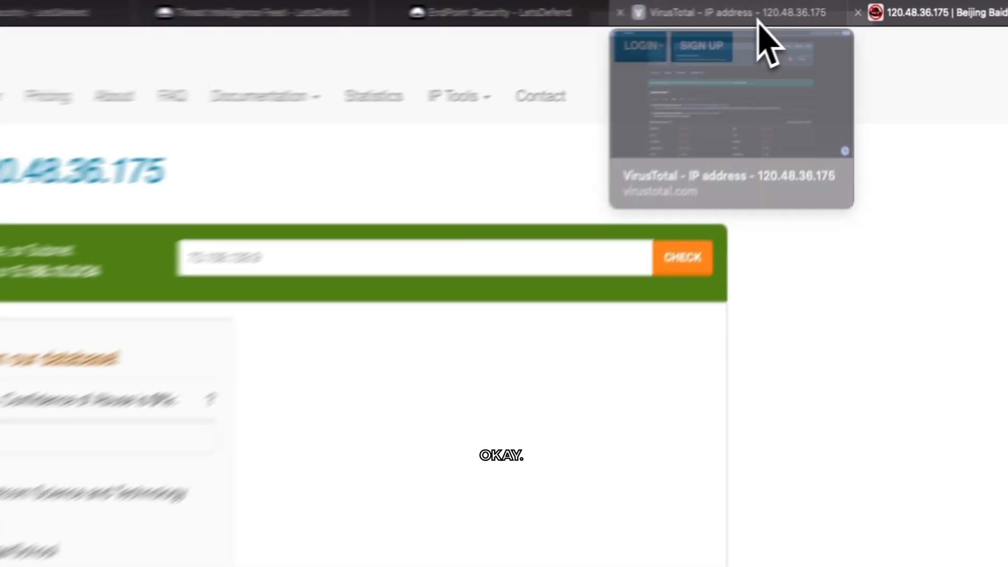
pyautogui.click(757, 21)
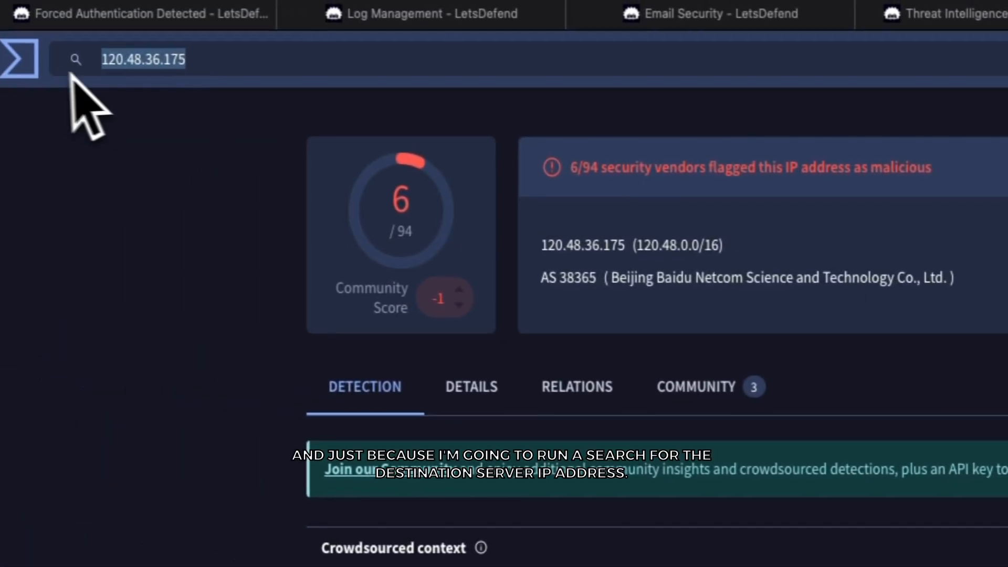
pyautogui.click(42, 65)
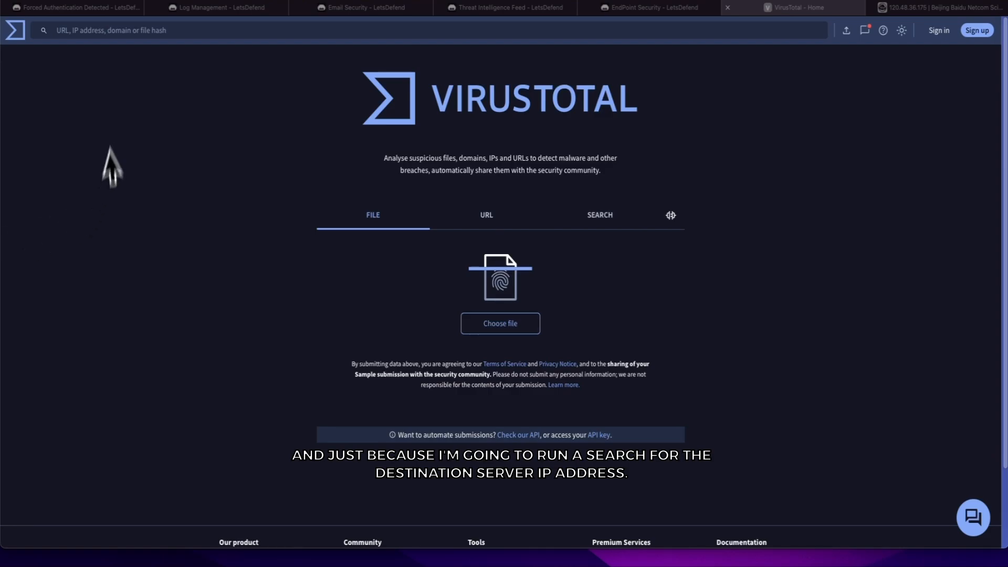
pyautogui.click(94, 37)
pyautogui.rightClick(94, 37)
pyautogui.click(107, 65)
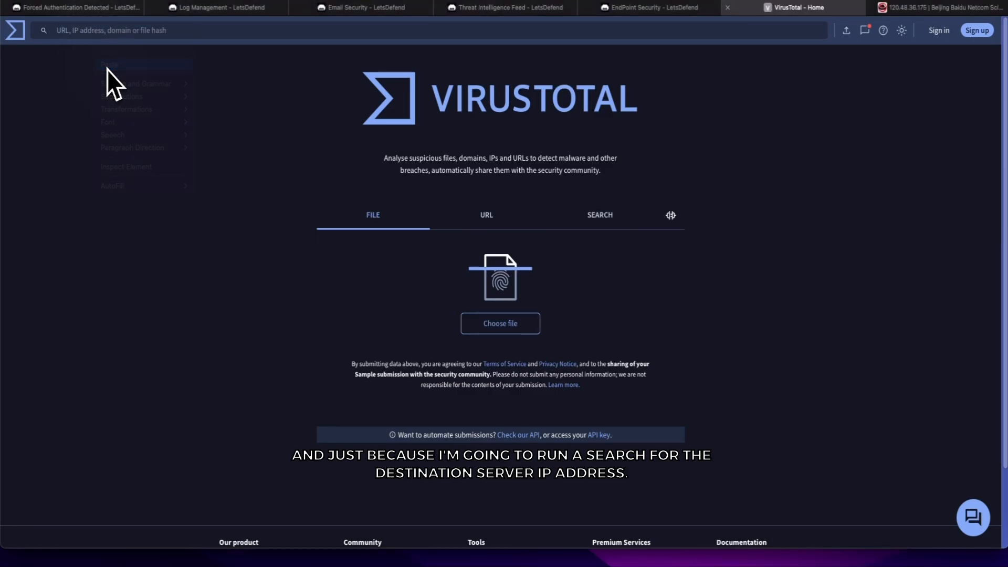
pyautogui.press('Return')
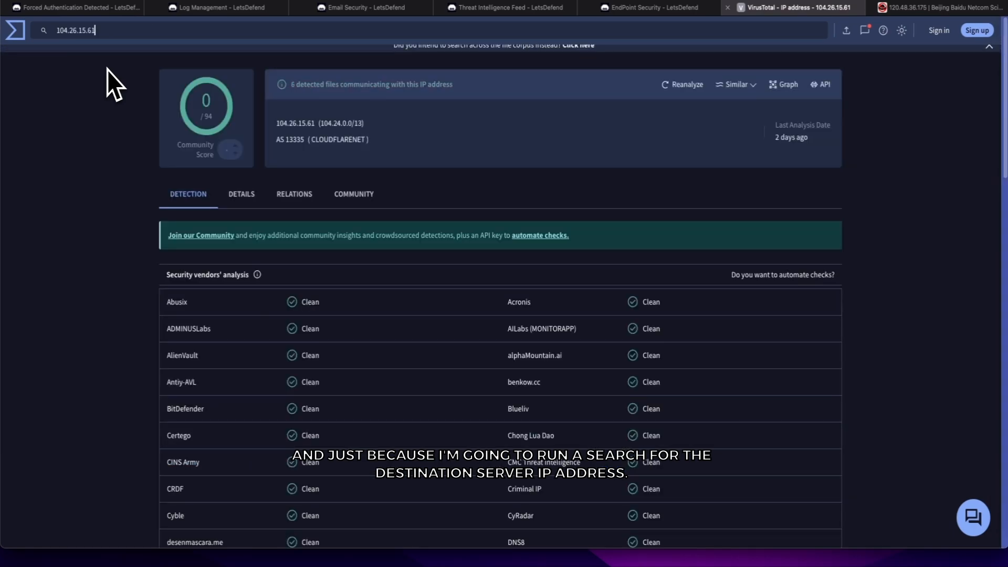
pyautogui.click(21, 30)
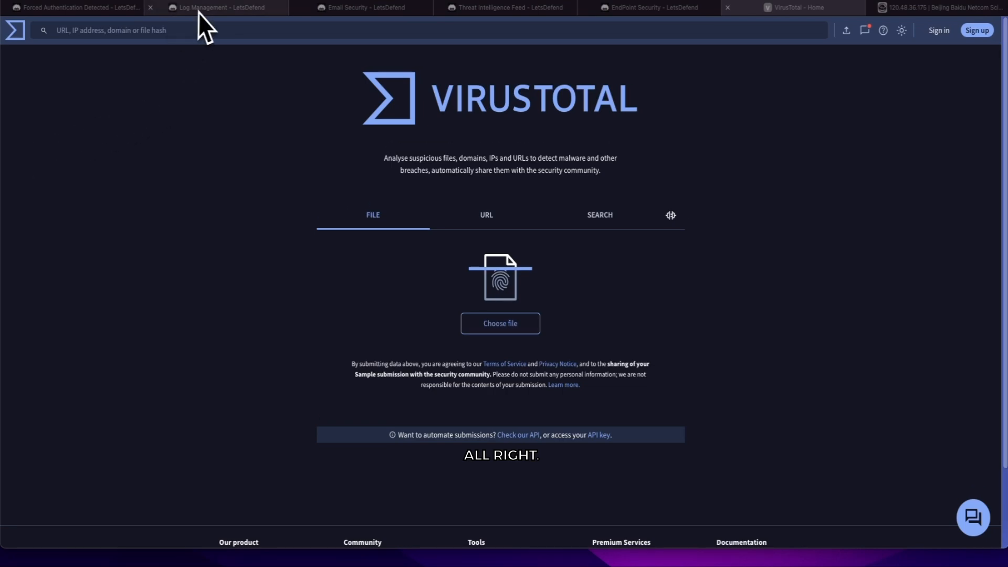
# Step: Return to the LetsDefend case and advance the playbook from Collect Data to Examine HTTP Traffic
pyautogui.click(136, 10)
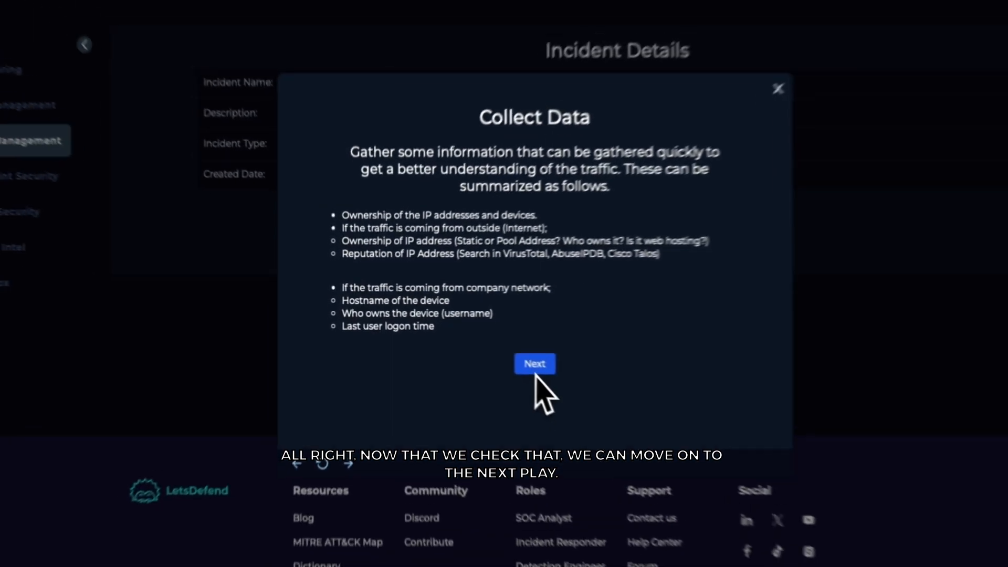
pyautogui.click(650, 410)
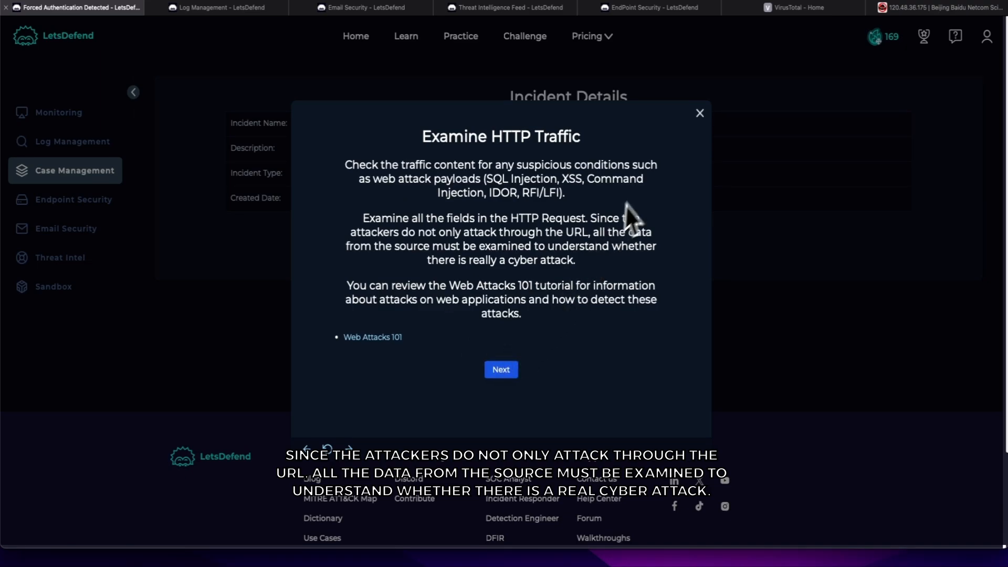
# Step: Filter the Log Management events to those whose source_address contains 120.48.36.175
pyautogui.click(266, 11)
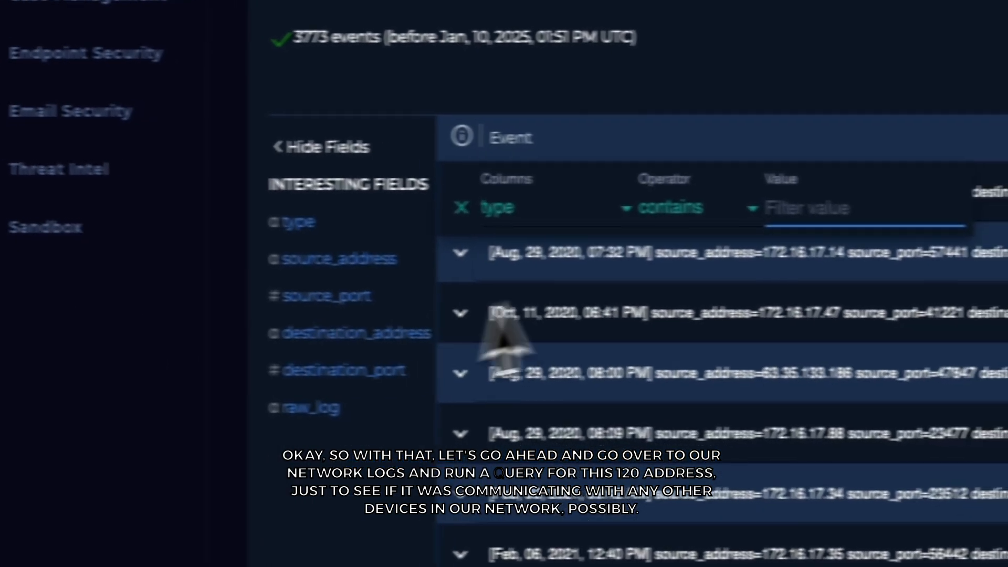
pyautogui.click(622, 314)
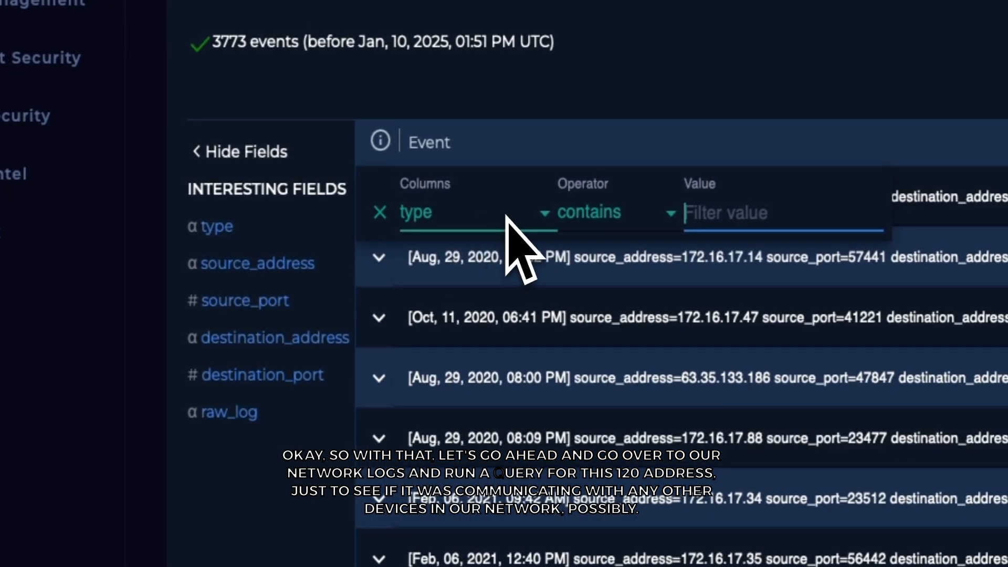
pyautogui.click(507, 217)
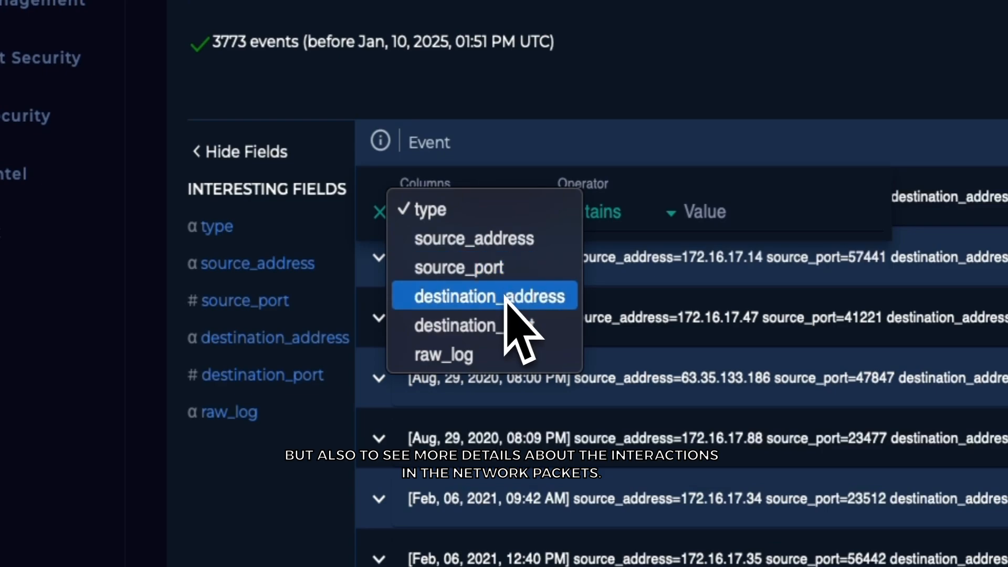
pyautogui.click(492, 251)
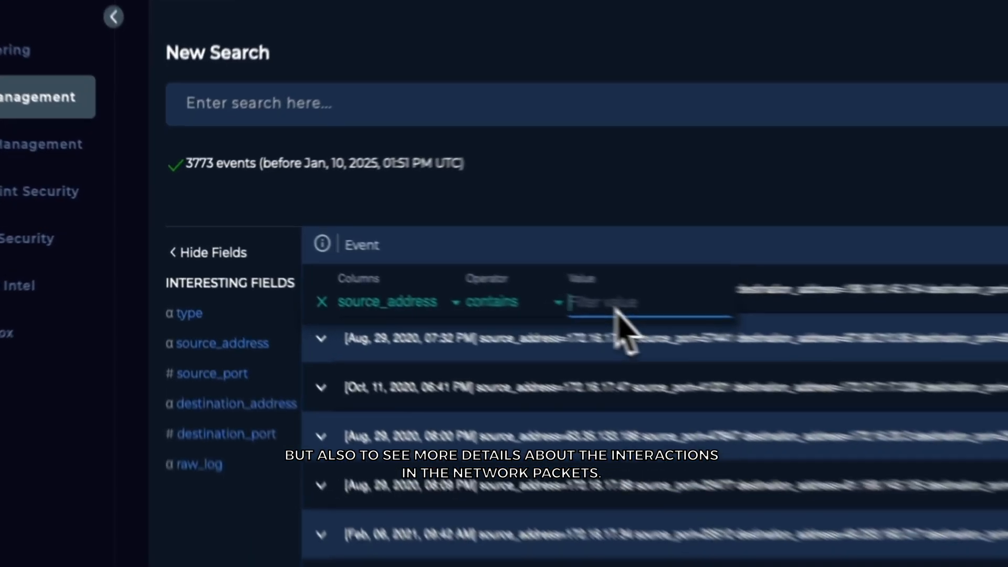
pyautogui.rightClick(442, 273)
pyautogui.click(460, 301)
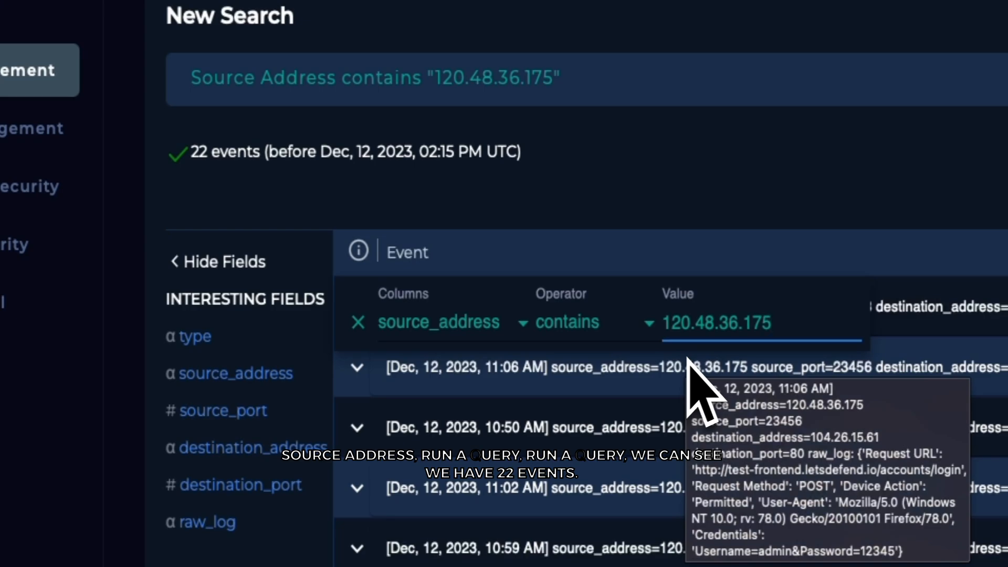
pyautogui.click(735, 194)
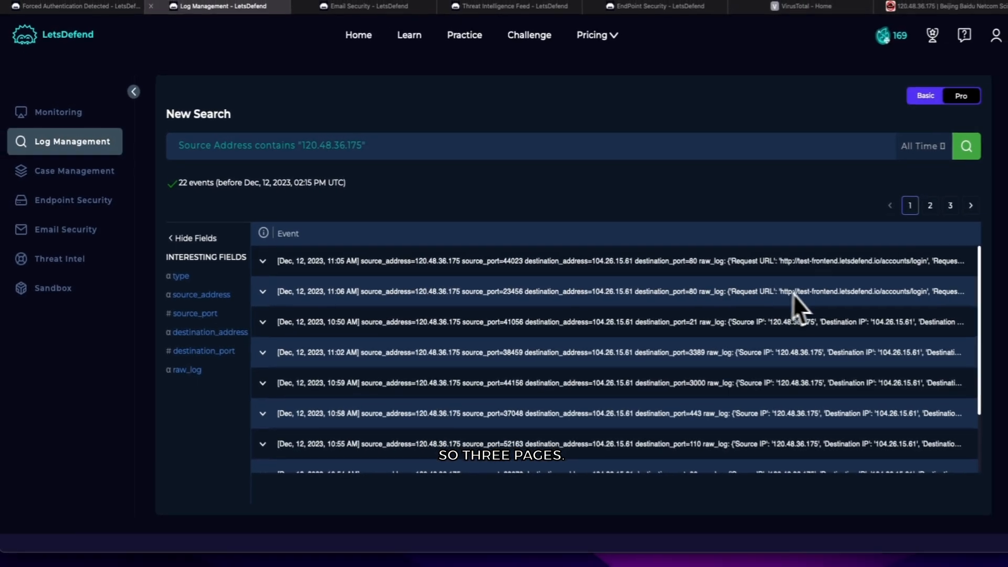
# Step: Review the first page of filtered log events for the contacted destinations, and open page 2
pyautogui.scroll(-1, 463, 331)
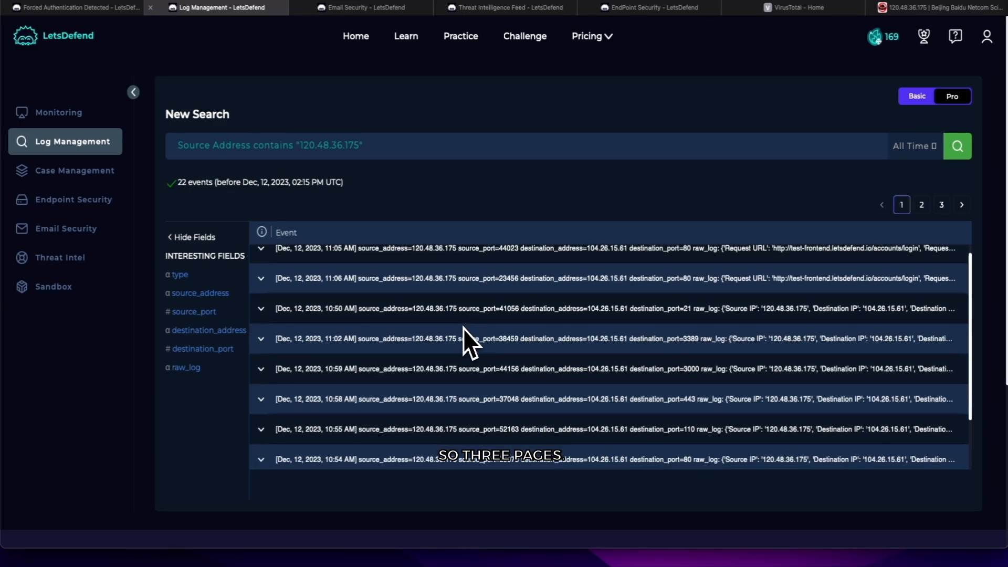
pyautogui.scroll(-1, 463, 329)
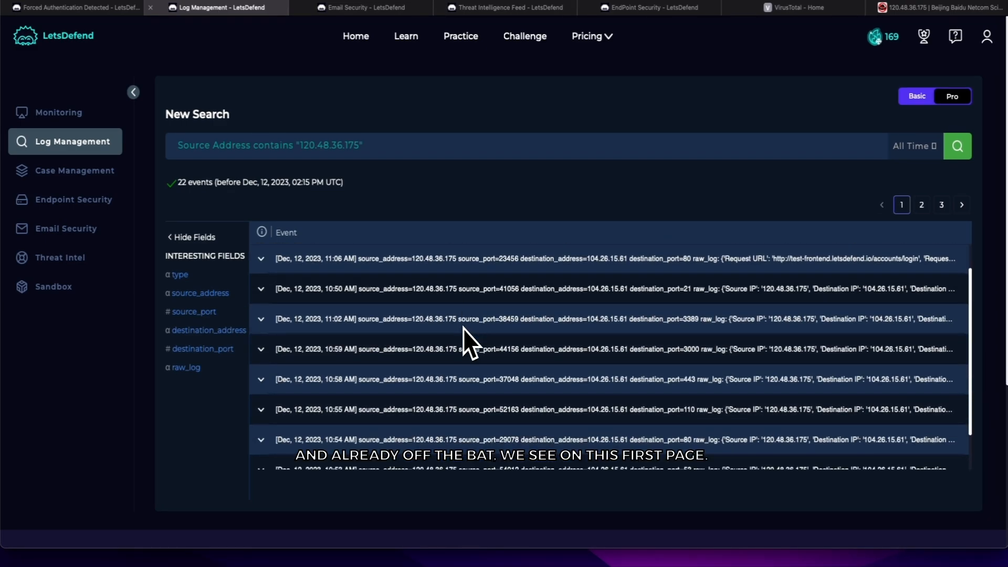
pyautogui.scroll(-2, 617, 412)
pyautogui.scroll(1, 618, 414)
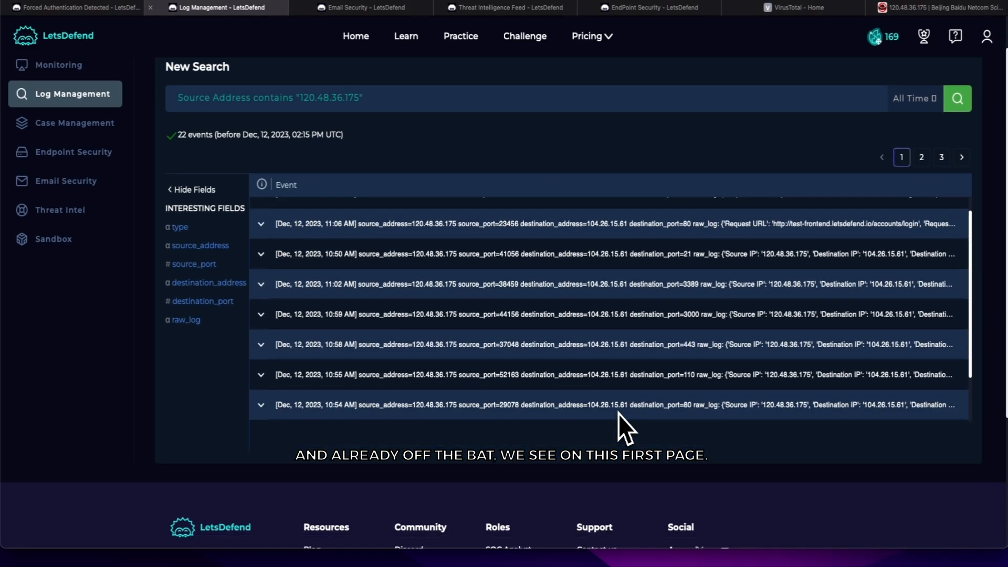
pyautogui.scroll(2, 619, 411)
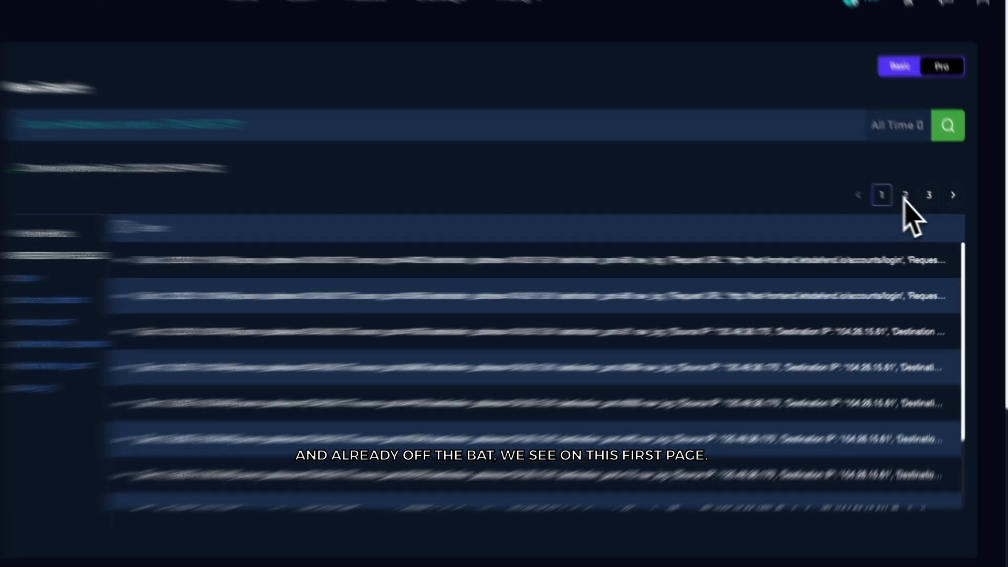
pyautogui.click(920, 206)
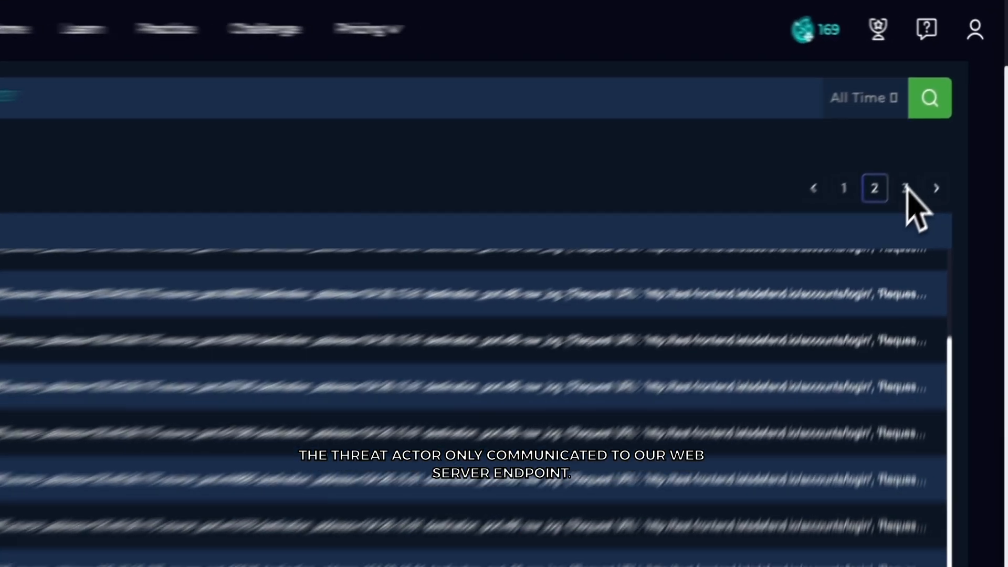
# Step: Open page 3 of the filtered events, expand the 11:15 AM and 10:51 AM entries and examine their raw logs
pyautogui.click(941, 139)
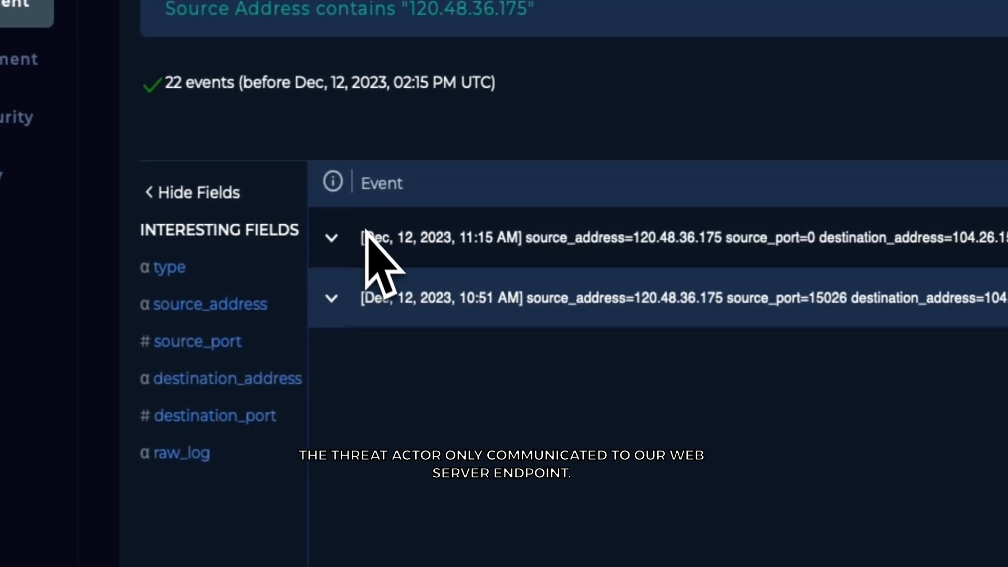
pyautogui.click(366, 246)
pyautogui.click(386, 290)
pyautogui.scroll(-8, 600, 391)
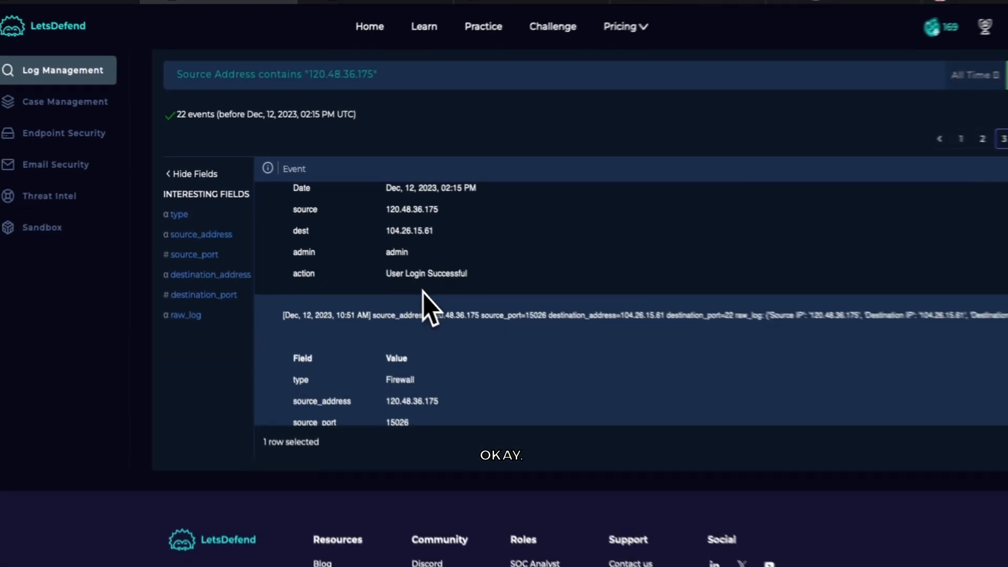
pyautogui.scroll(1, 566, 381)
pyautogui.scroll(1, 405, 282)
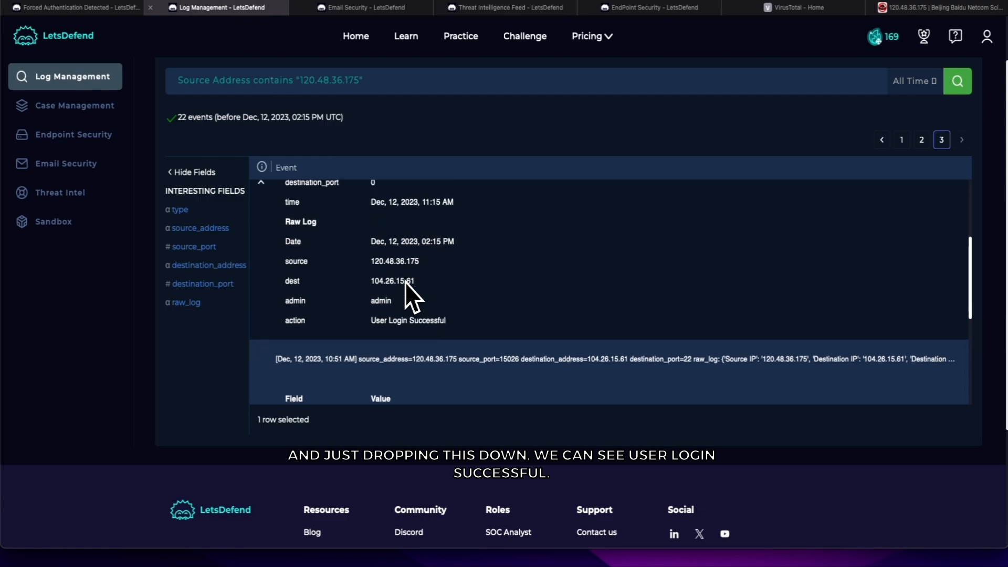
pyautogui.scroll(1, 404, 283)
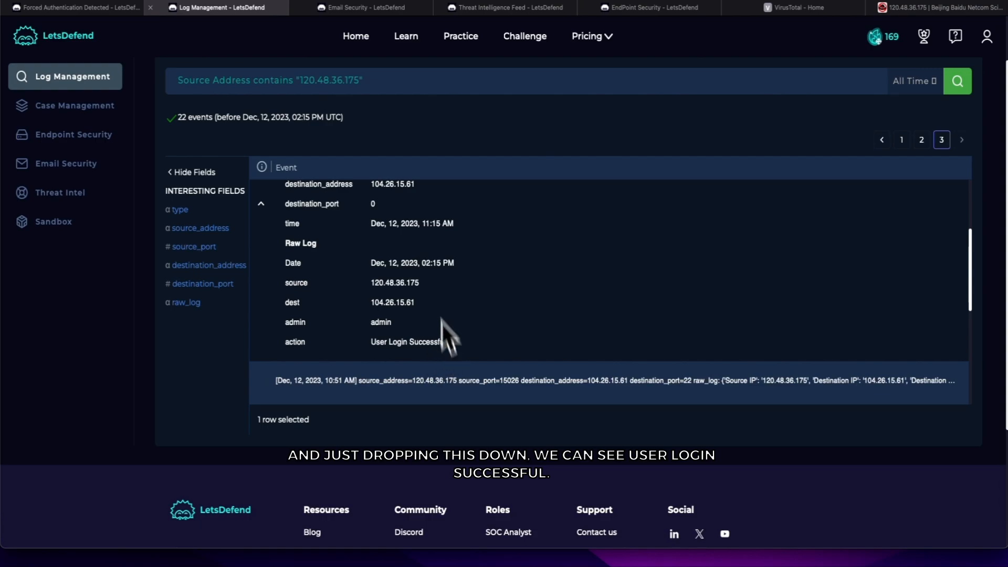
pyautogui.scroll(-8, 443, 285)
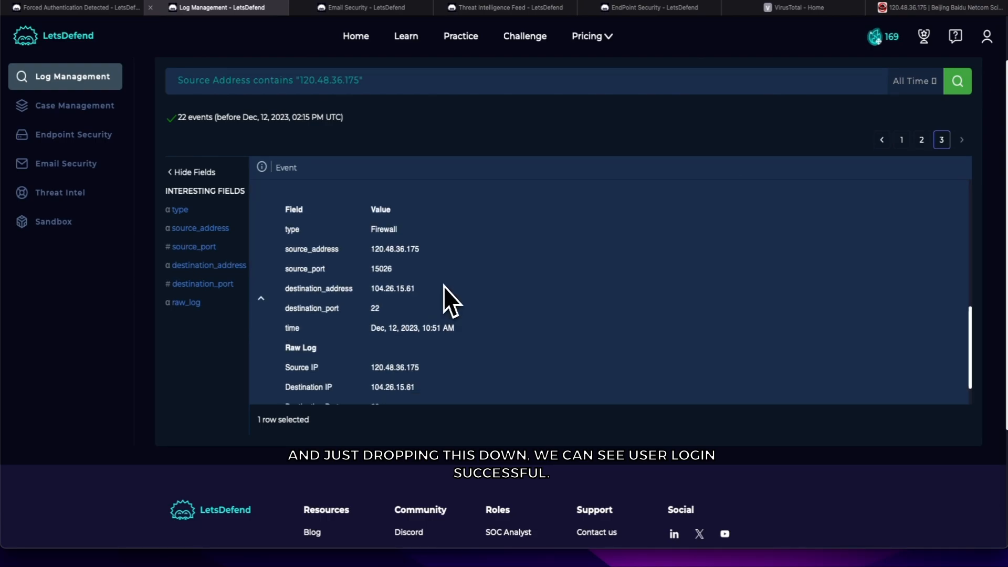
pyautogui.scroll(5, 399, 336)
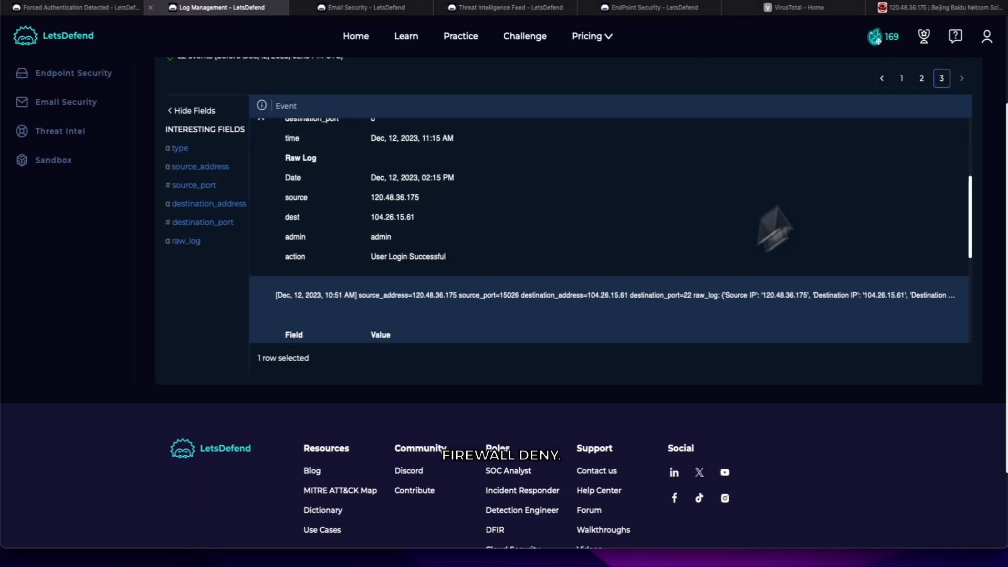
# Step: Return to page 2 of the filtered events and examine the raw logs of the 11:07 AM and 11:08 AM login requests
pyautogui.click(921, 79)
pyautogui.scroll(-1, 471, 253)
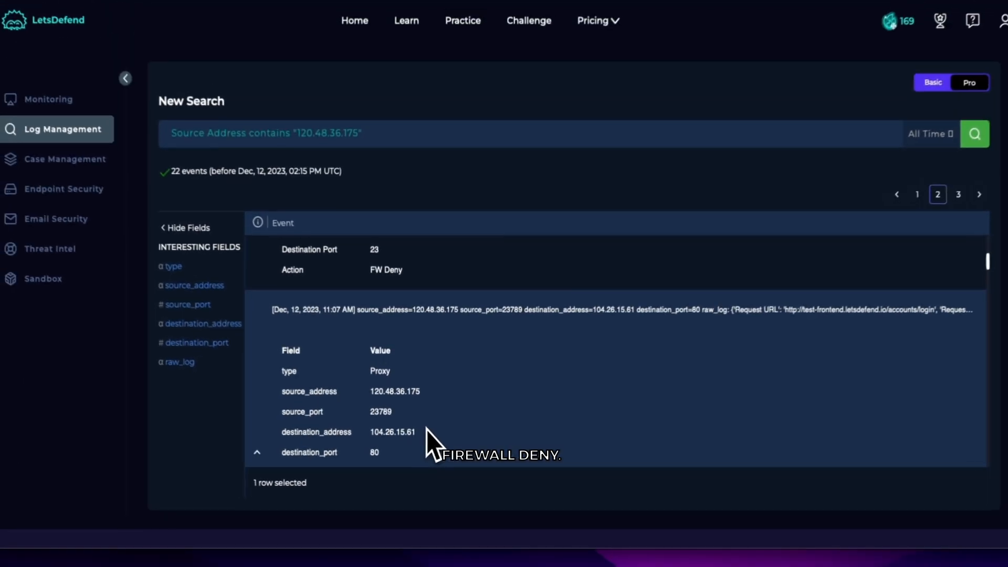
pyautogui.scroll(-5, 426, 431)
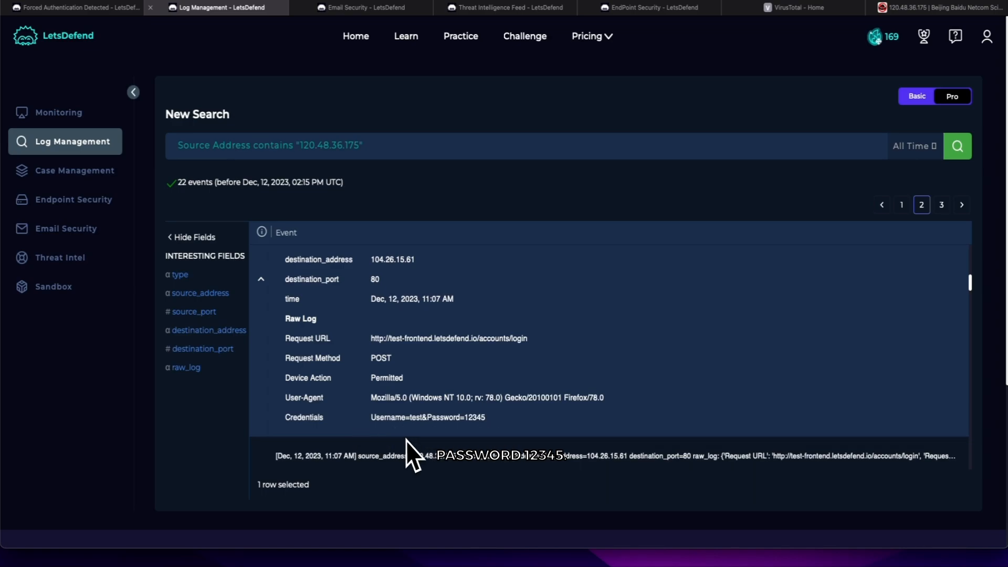
pyautogui.click(408, 454)
pyautogui.scroll(-3, 405, 438)
pyautogui.scroll(-3, 404, 436)
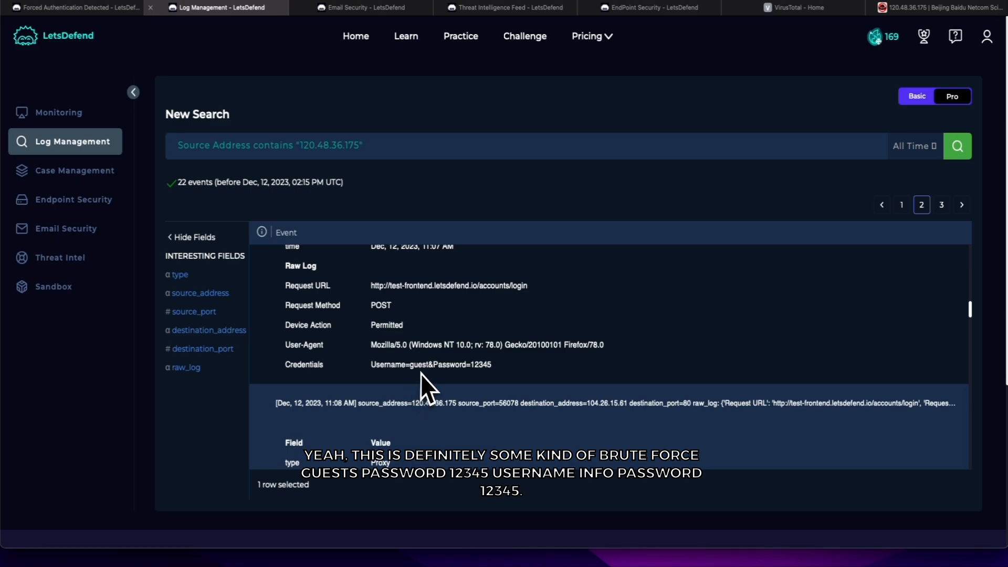
pyautogui.click(484, 402)
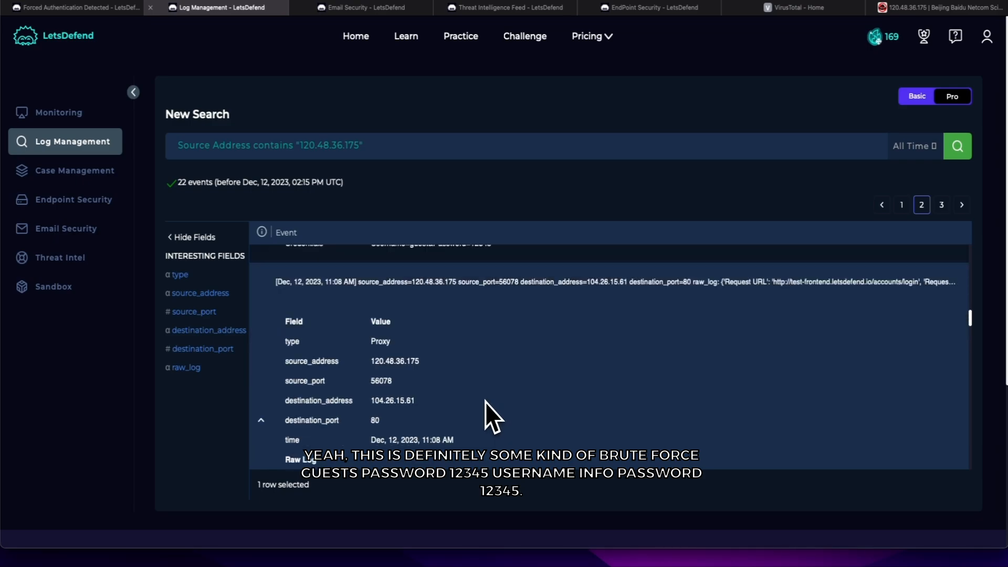
pyautogui.scroll(-3, 416, 420)
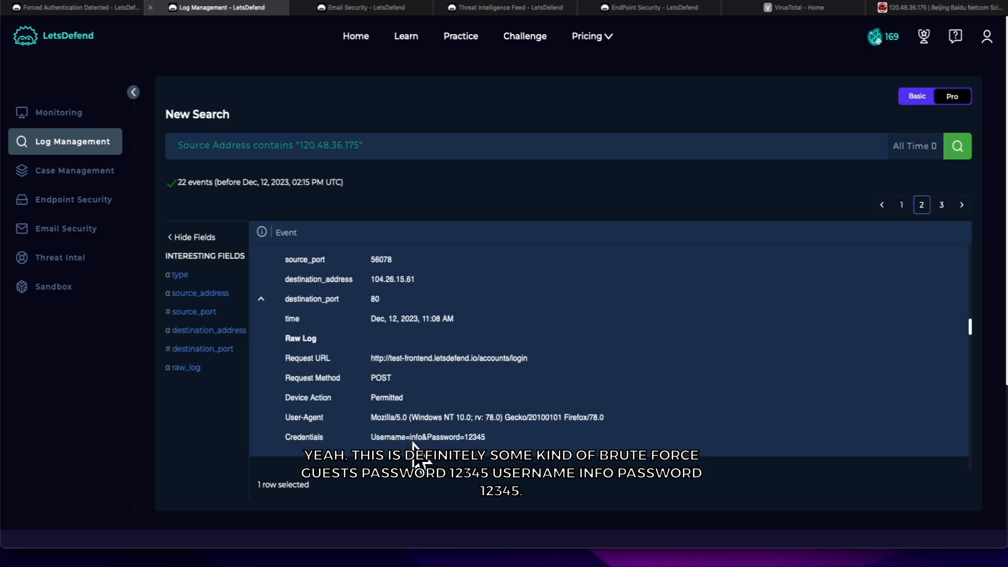
pyautogui.scroll(-3, 477, 462)
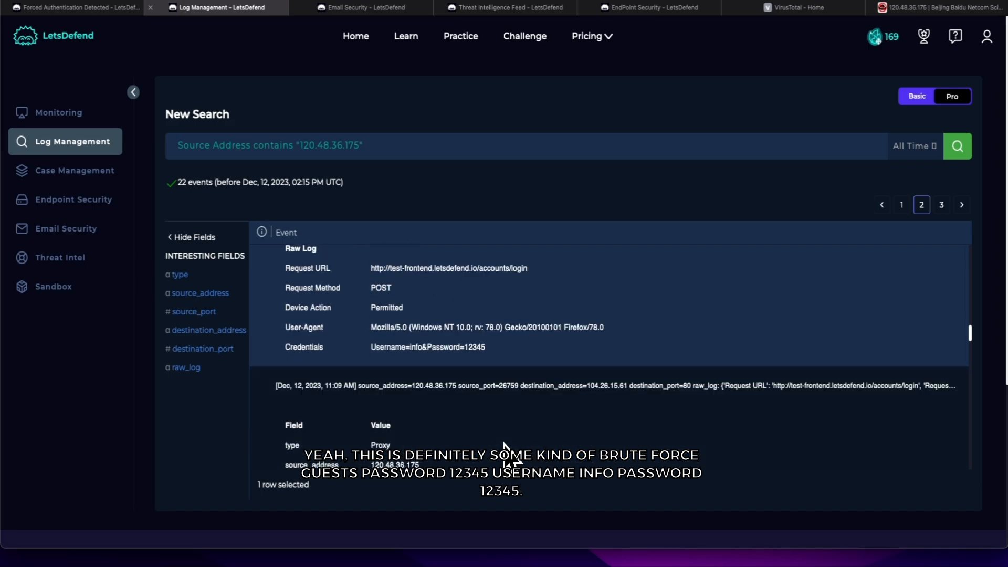
# Step: Compare the timestamps and submitted credentials of the proxy login requests logged from 11:08 AM to 11:10 AM
pyautogui.scroll(1, 490, 398)
pyautogui.scroll(1, 488, 396)
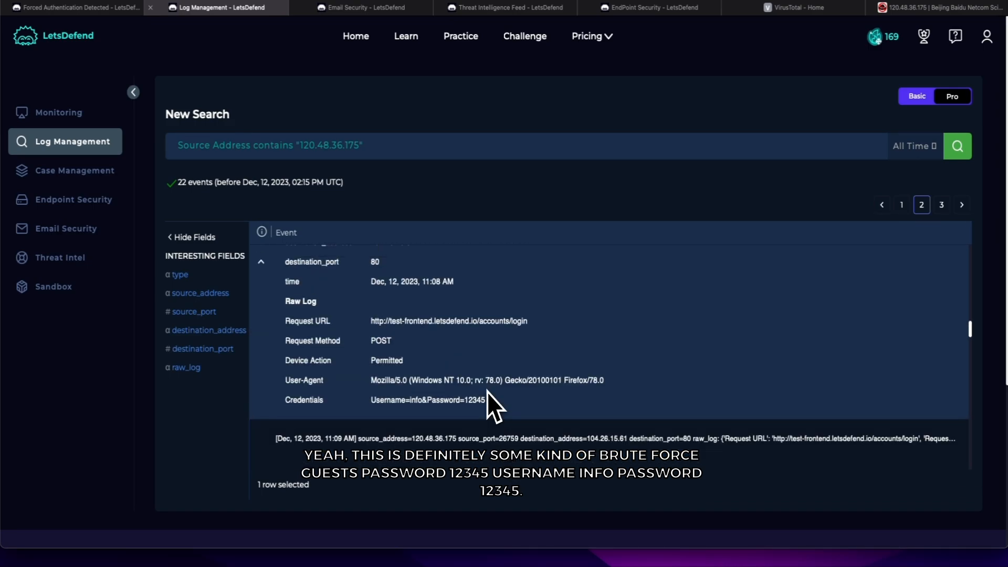
pyautogui.scroll(-3, 487, 392)
pyautogui.scroll(-1, 486, 392)
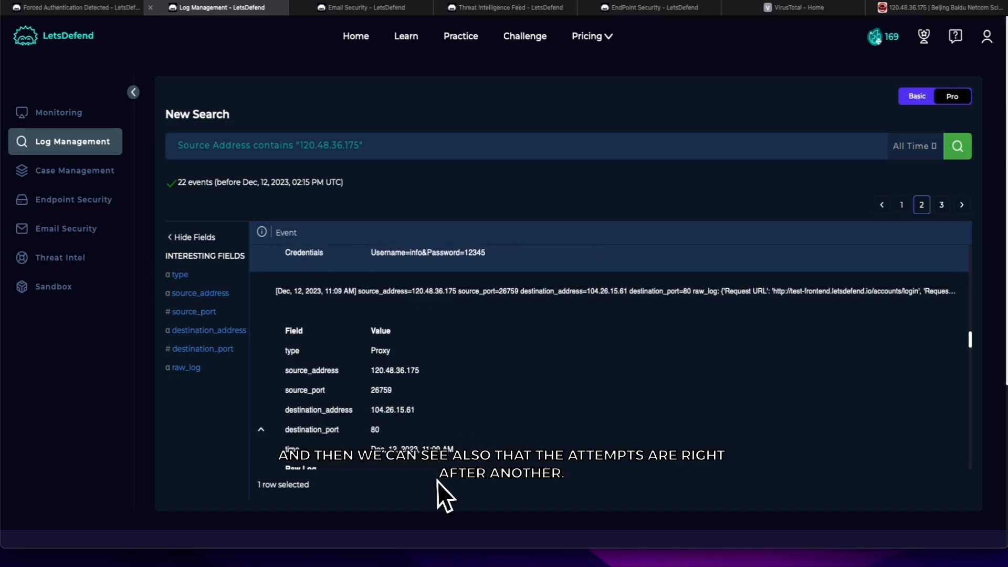
pyautogui.scroll(-1, 437, 478)
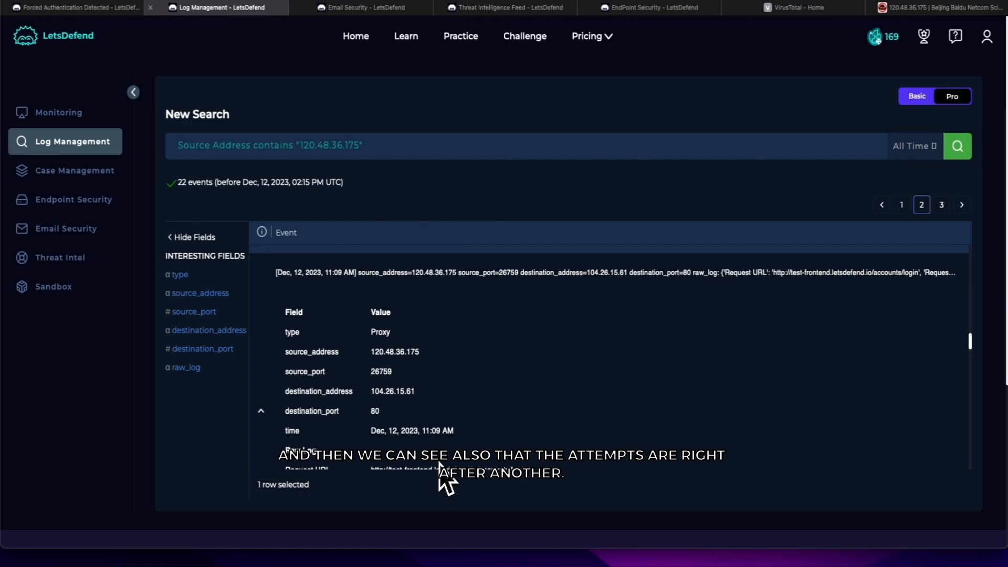
pyautogui.scroll(3, 439, 472)
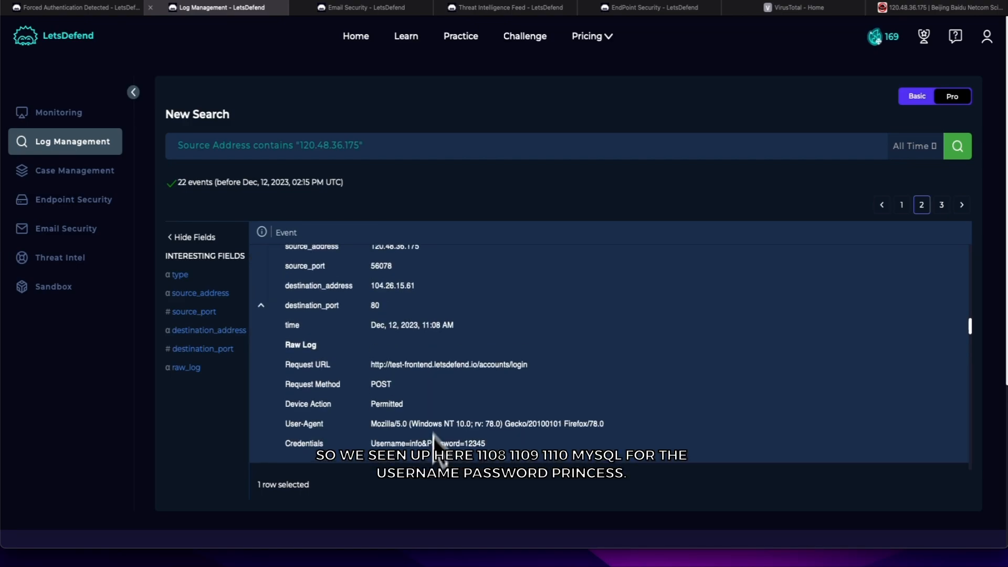
pyautogui.scroll(2, 443, 414)
pyautogui.scroll(-10, 445, 419)
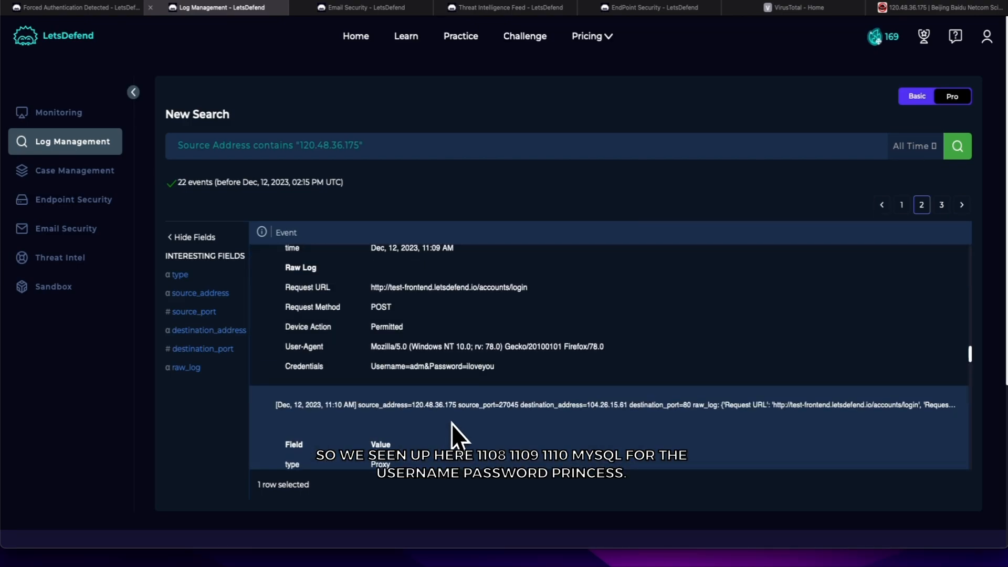
pyautogui.scroll(-3, 459, 475)
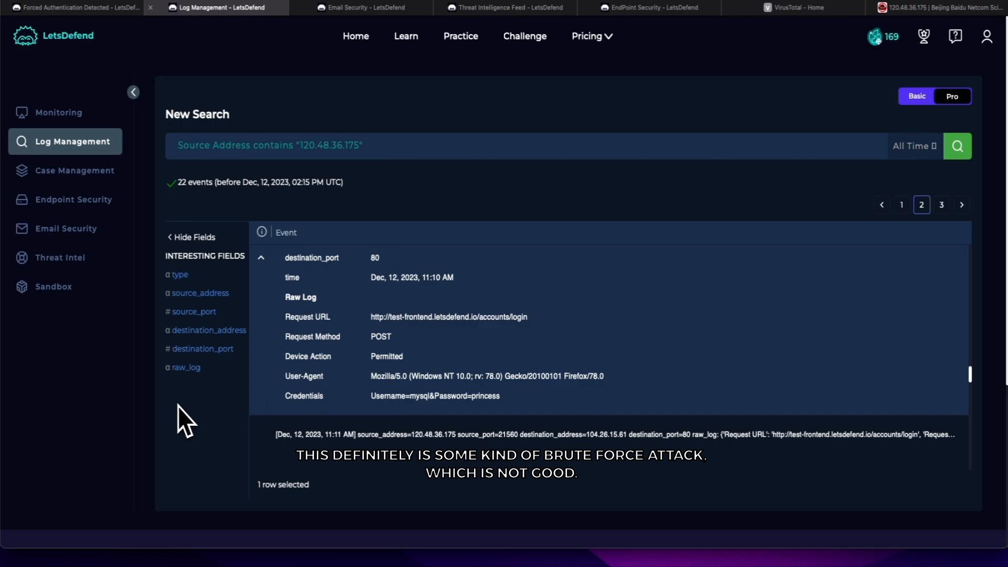
pyautogui.scroll(-1, 346, 402)
pyautogui.scroll(3, 345, 402)
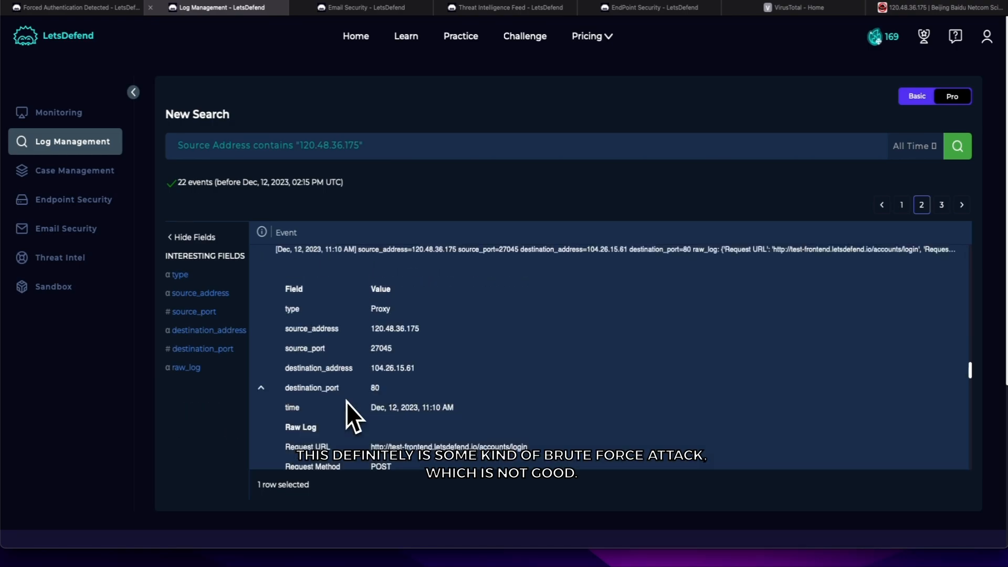
pyautogui.scroll(5, 346, 402)
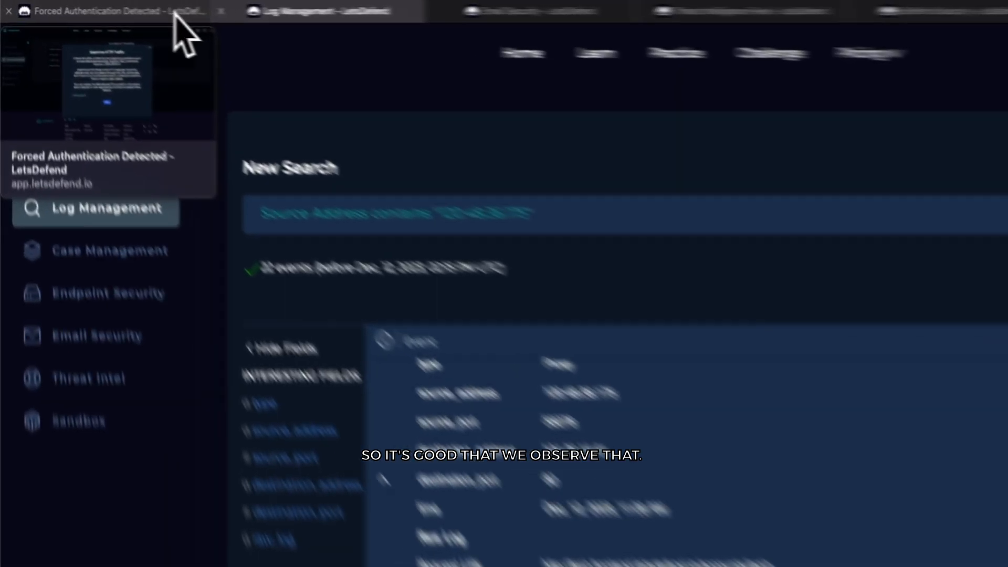
# Step: Return to the Forced Authentication Detected case, advance past Examine HTTP Traffic and set the attack type to Other
pyautogui.click(117, 11)
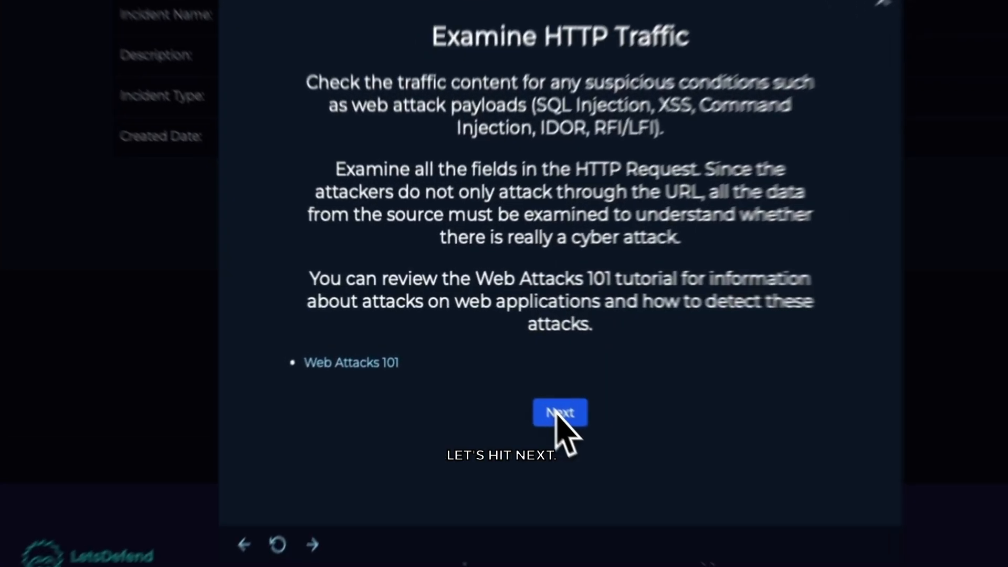
pyautogui.click(499, 368)
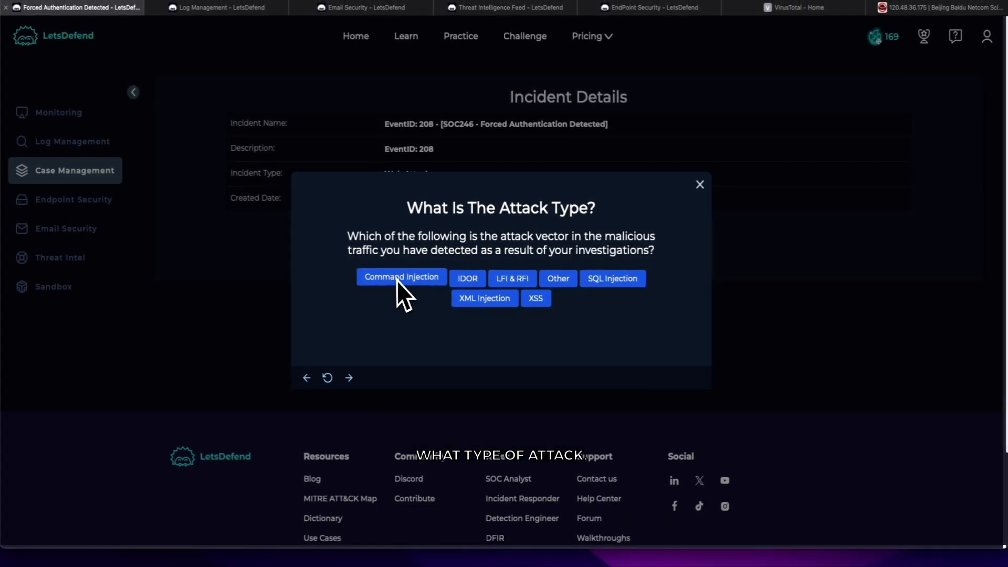
pyautogui.click(556, 284)
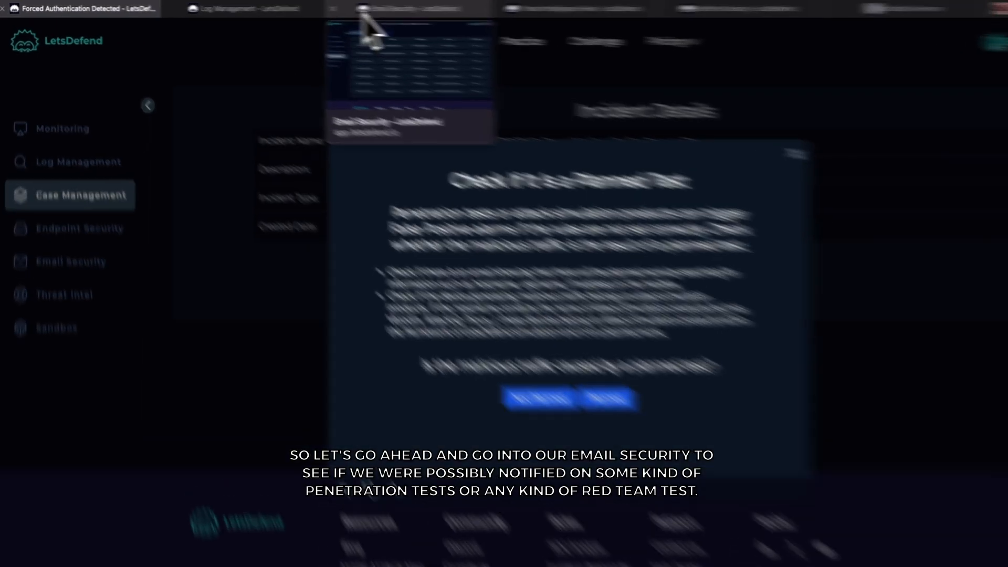
# Step: Search the Email Security mailbox for the source IP 120.48.36.175
pyautogui.click(321, 11)
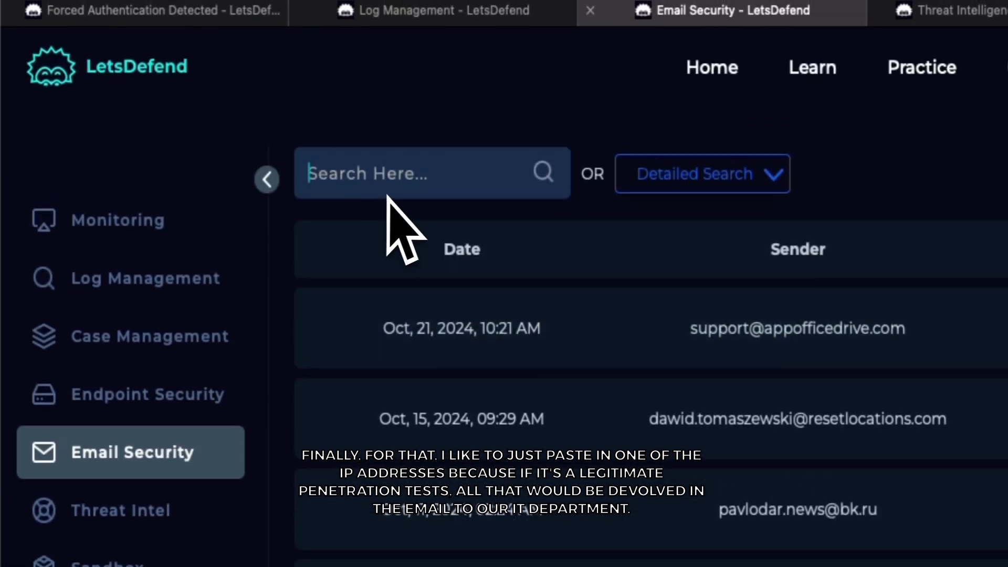
pyautogui.rightClick(390, 186)
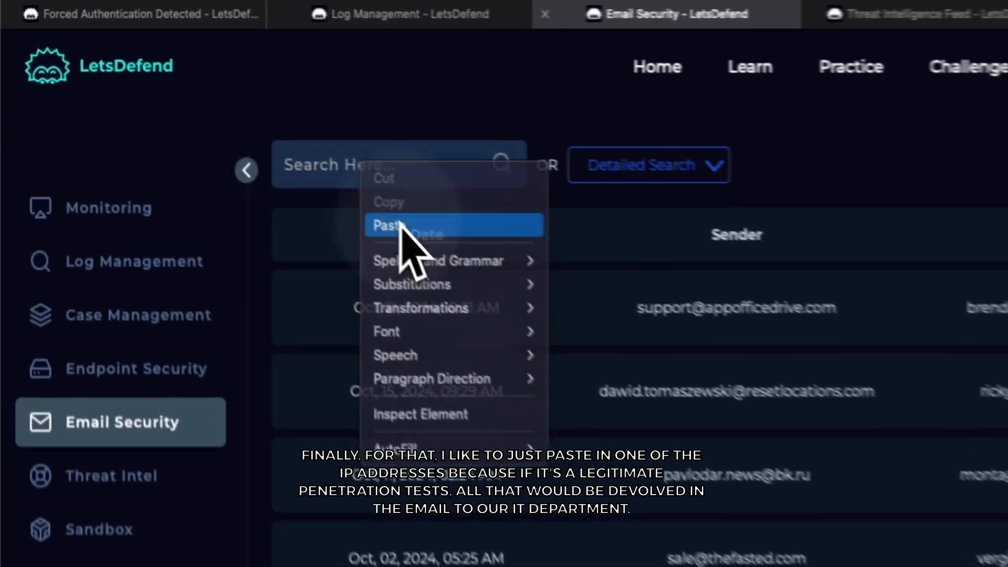
pyautogui.click(399, 225)
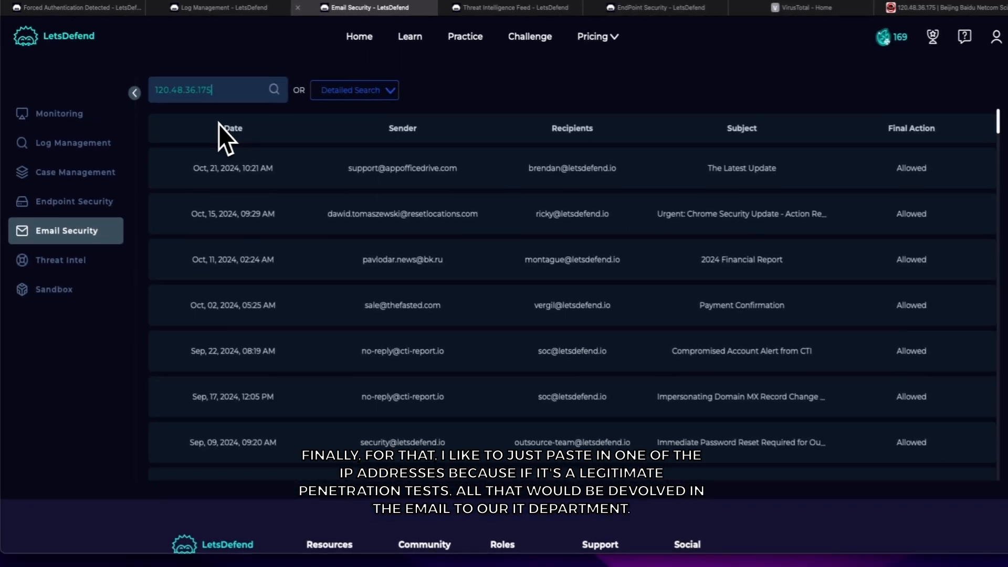
pyautogui.press('Return')
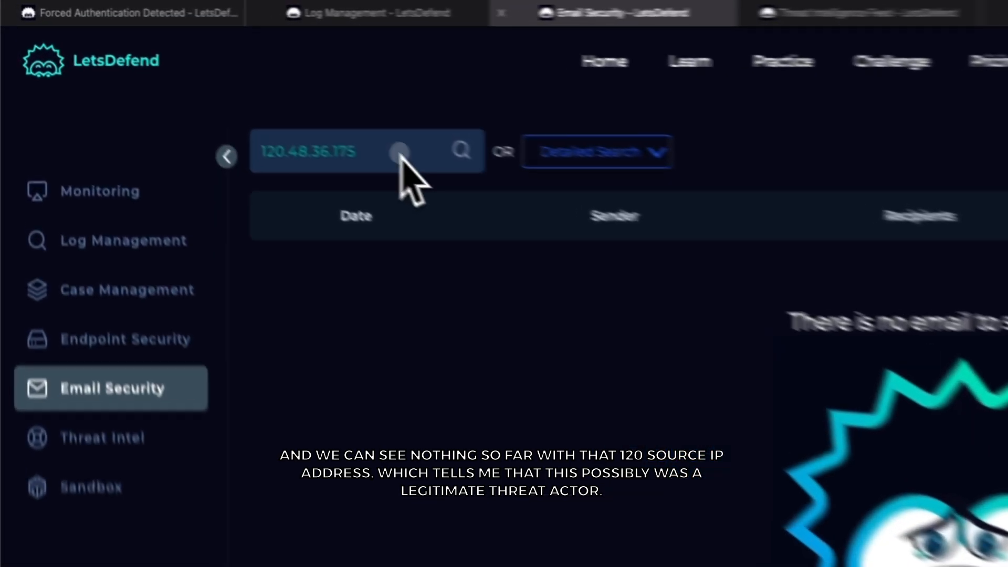
pyautogui.moveTo(235, 91); pyautogui.dragTo(105, 88)
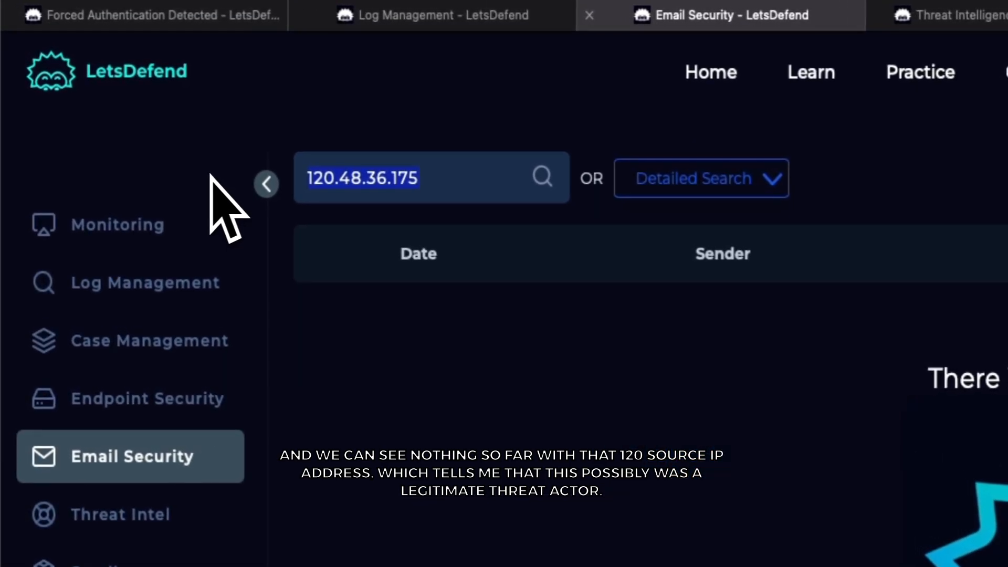
pyautogui.press('BackSpace')
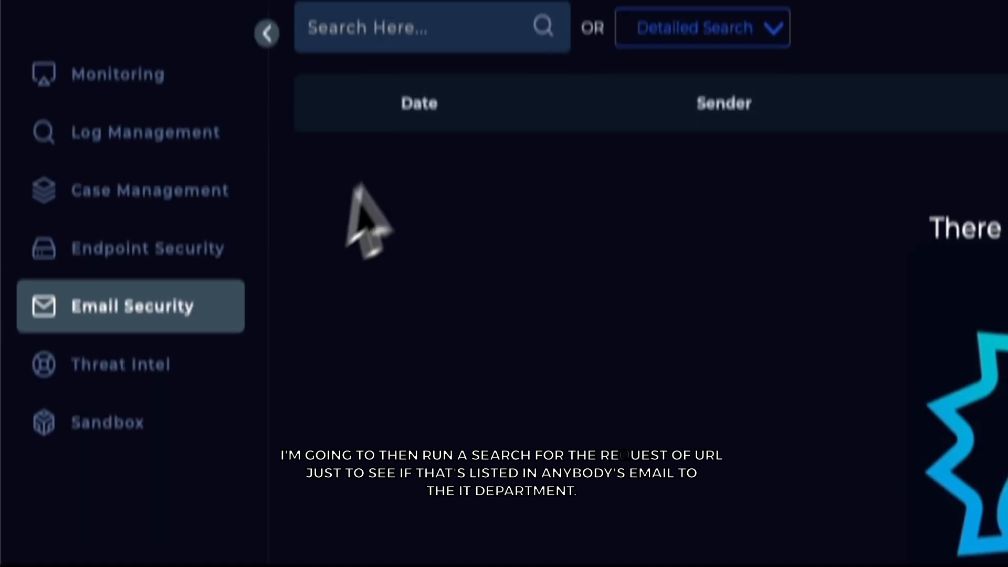
pyautogui.click(424, 102)
pyautogui.rightClick(427, 101)
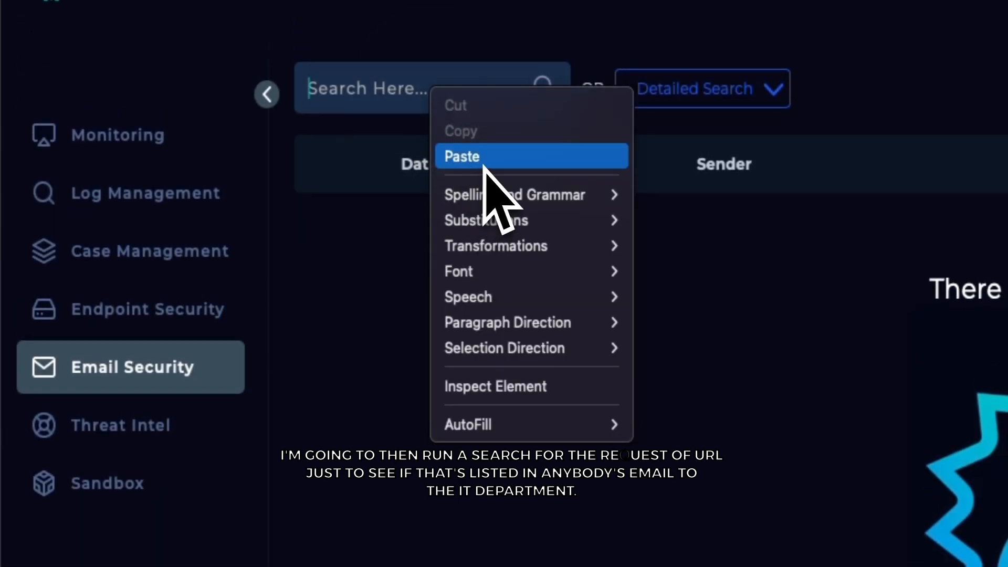
pyautogui.click(484, 156)
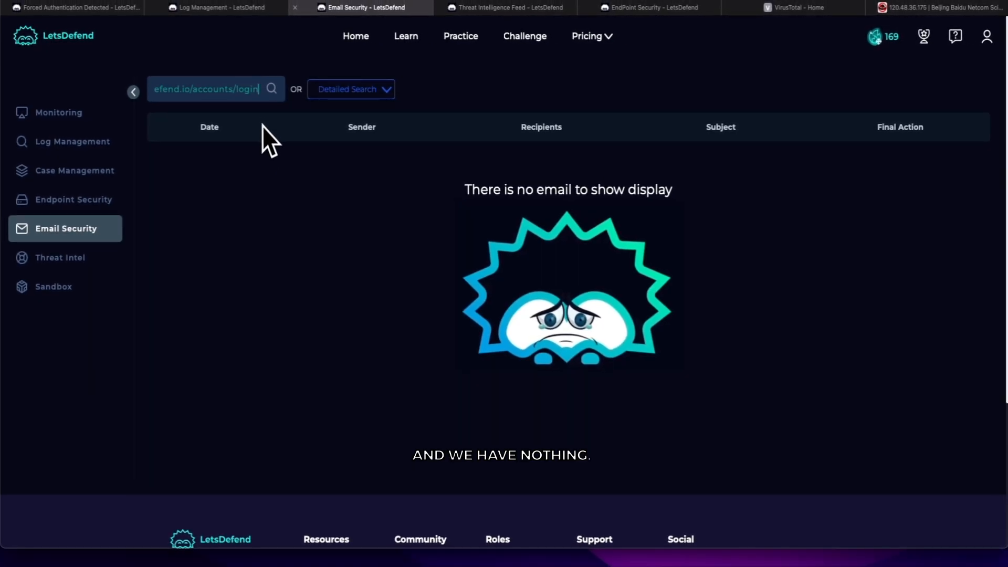
pyautogui.click(272, 95)
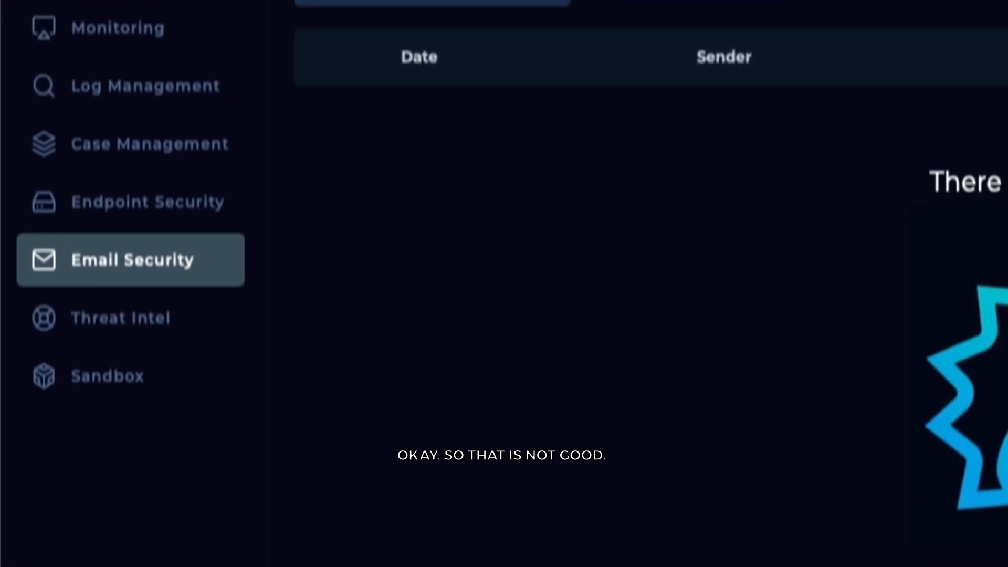
# Step: Return to the case playbook and mark the malicious traffic as Not Planned
pyautogui.click(378, 22)
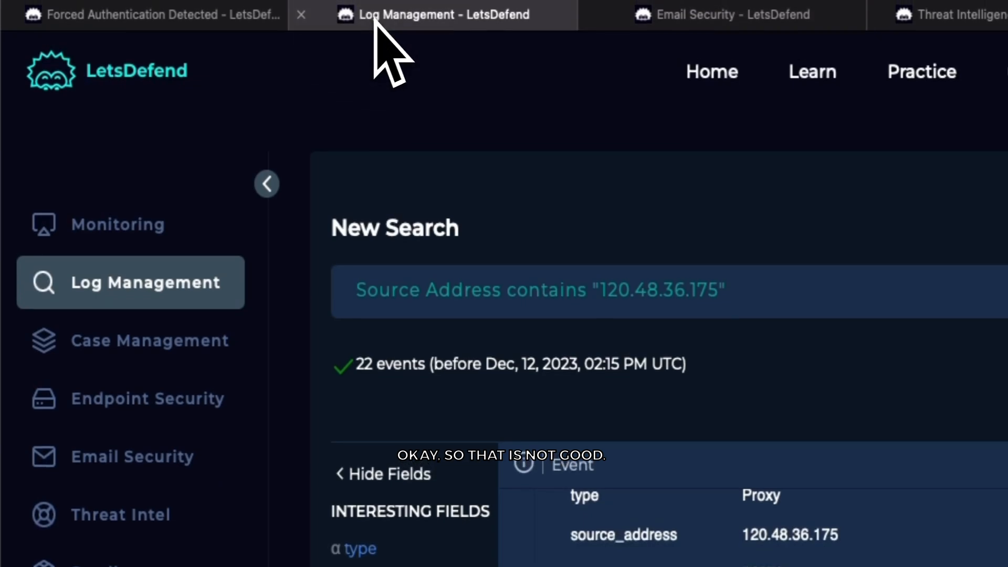
pyautogui.click(242, 16)
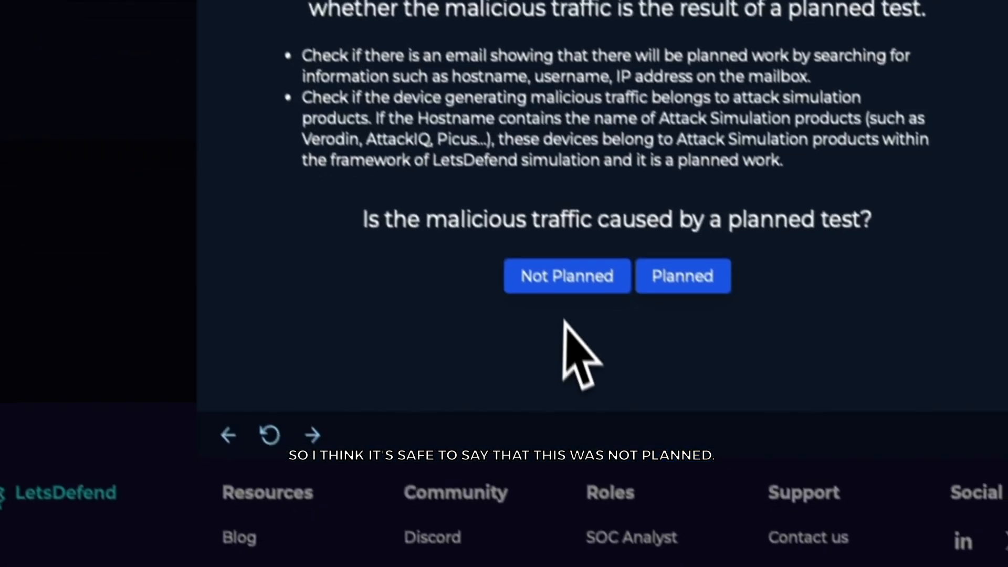
pyautogui.click(546, 259)
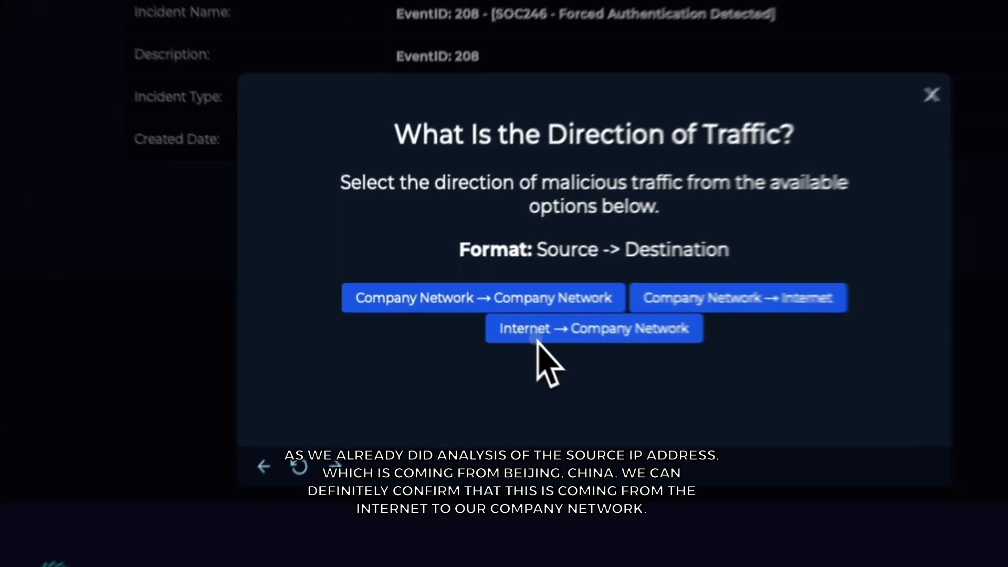
# Step: Set the traffic direction to Internet → Company Network and answer Yes to whether the attack was successful
pyautogui.click(472, 315)
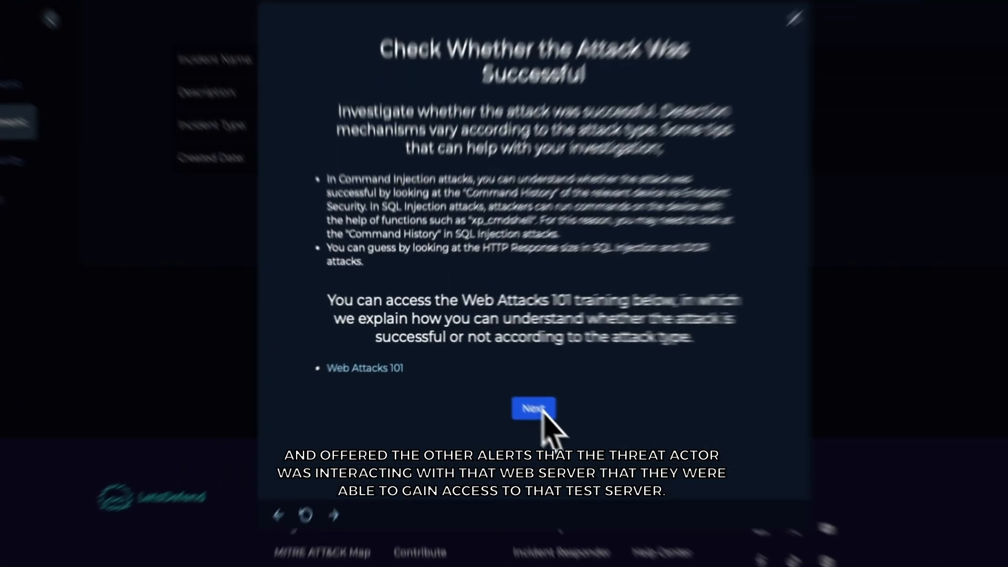
pyautogui.click(507, 392)
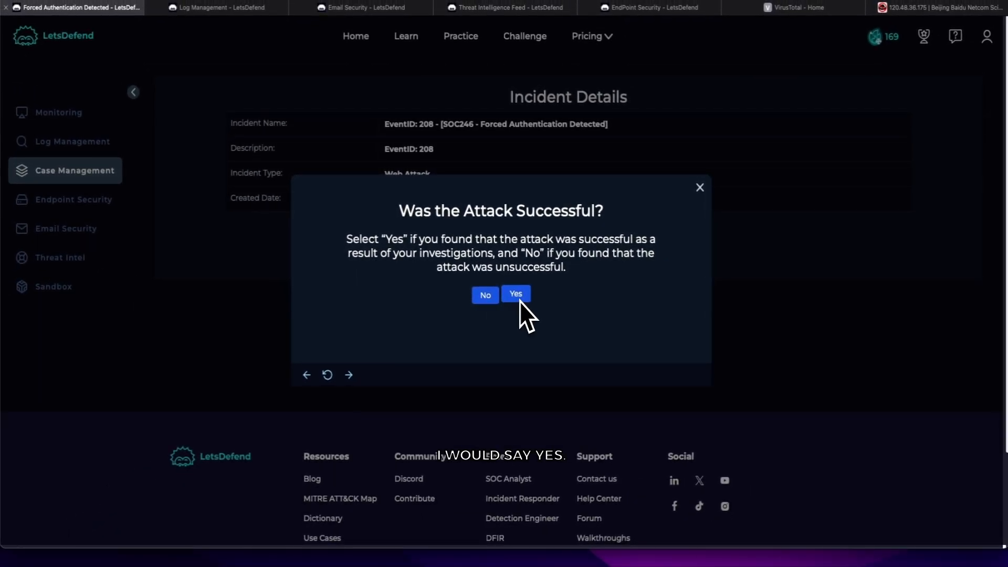
pyautogui.click(519, 297)
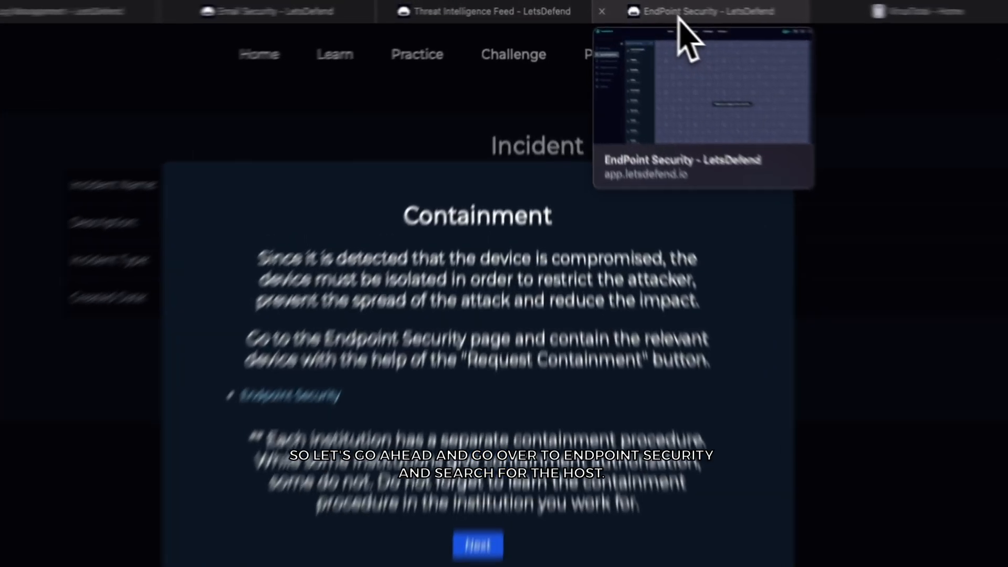
# Step: Switch to Endpoint Security and search the endpoint list for the host WebServer_Test
pyautogui.click(634, 13)
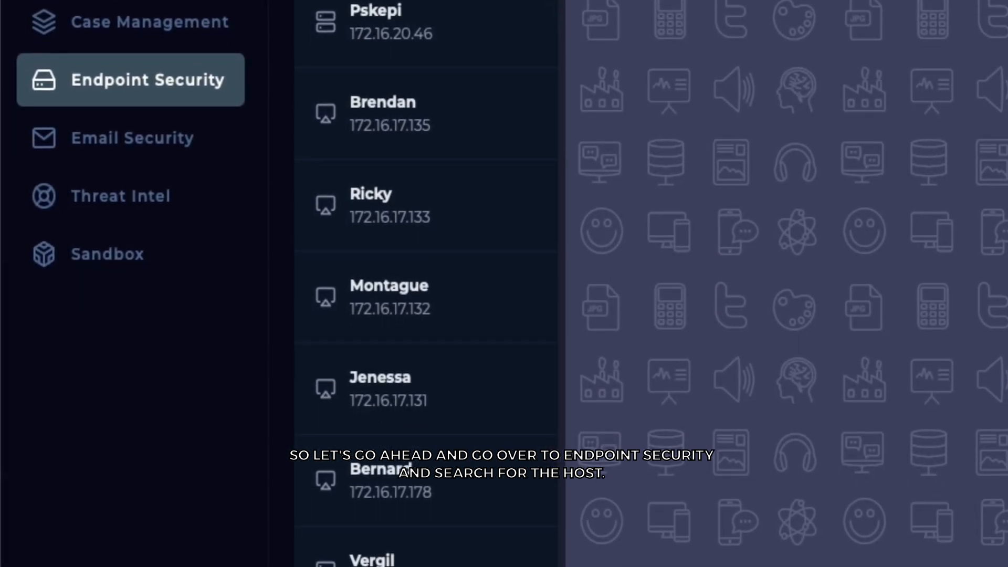
pyautogui.rightClick(358, 117)
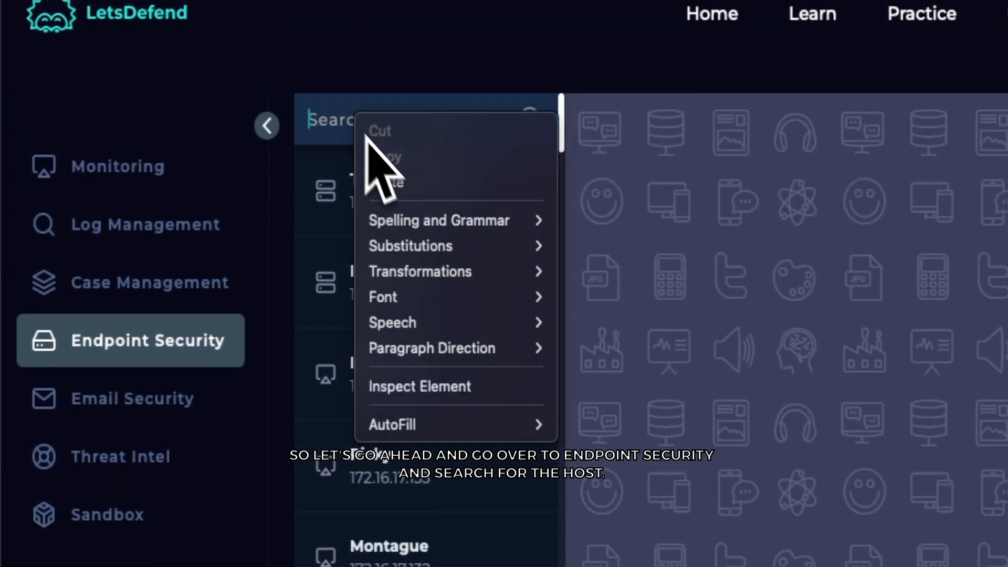
pyautogui.click(388, 182)
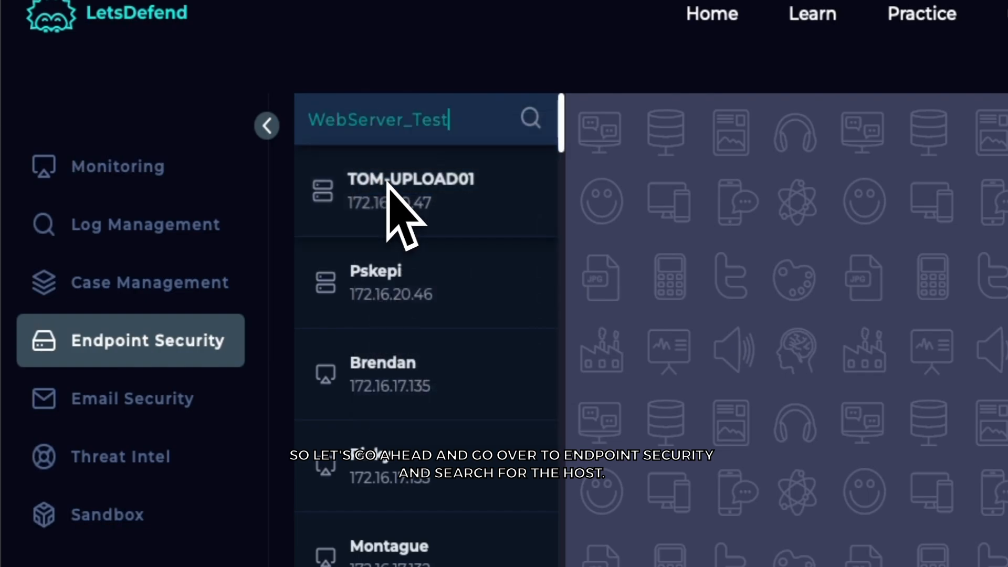
pyautogui.press('Return')
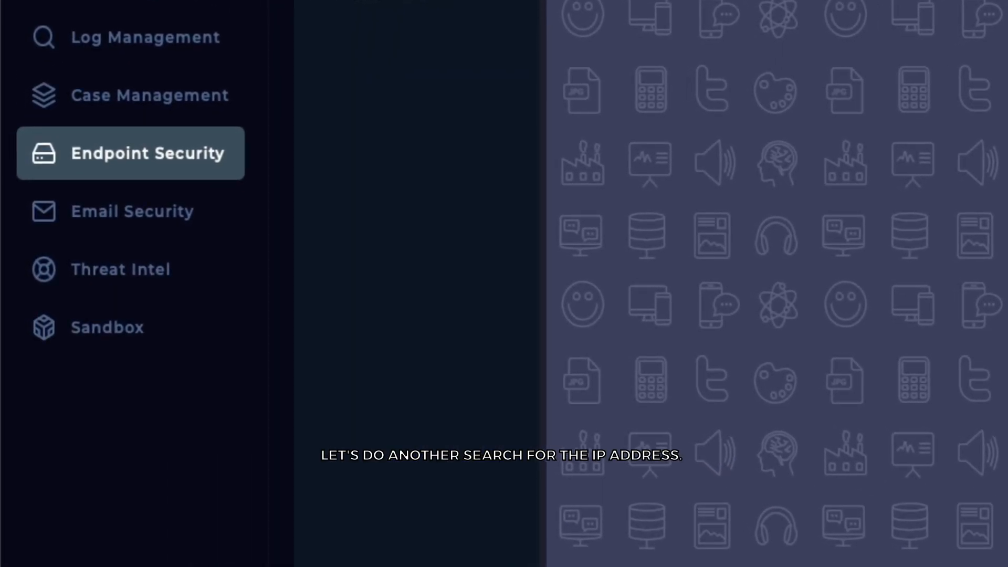
# Step: Replace the endpoint search term with the IP address 104.26.15.61 and run the search
pyautogui.moveTo(472, 185); pyautogui.dragTo(324, 193)
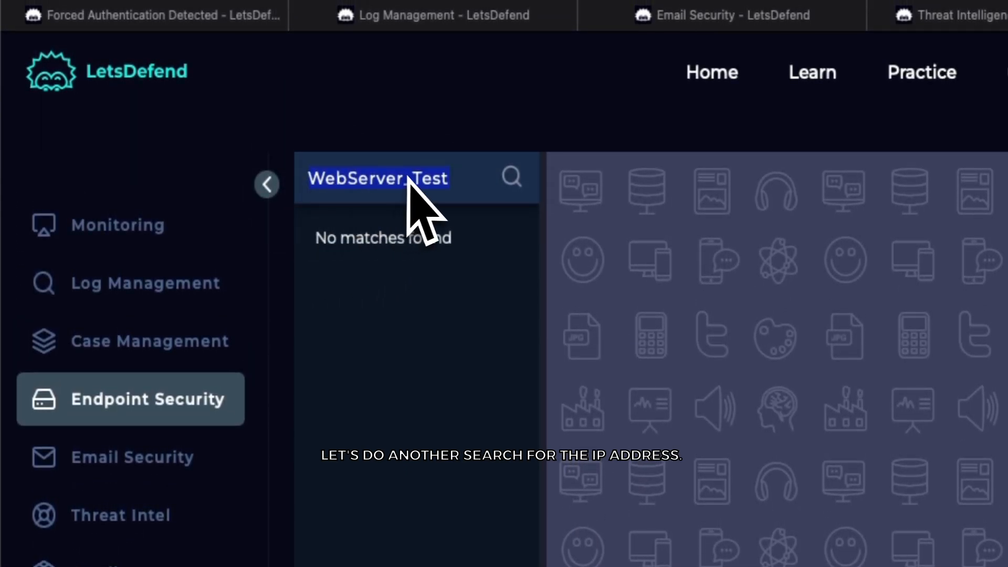
pyautogui.write('104.26.15.61')
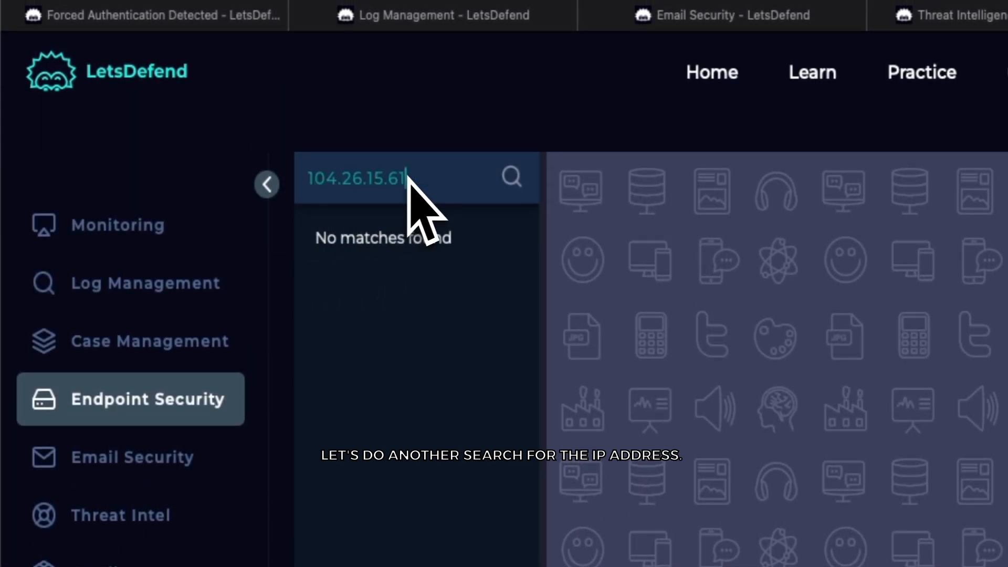
pyautogui.click(512, 177)
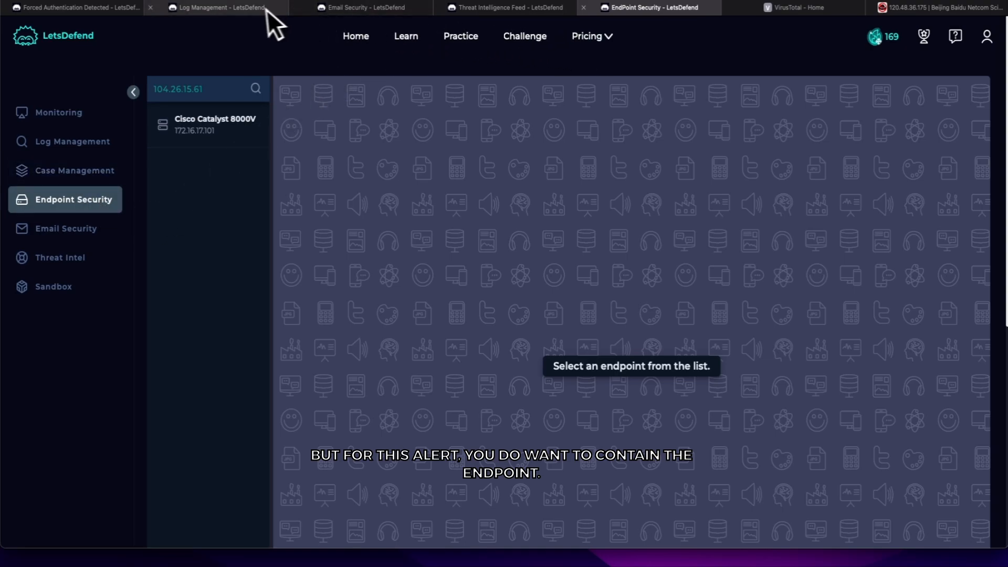
# Step: Return to the case playbook, move past Containment and add hxxp://test-frontend.letsdefend.io/accounts/login as an artifact of type URL Address
pyautogui.click(100, 10)
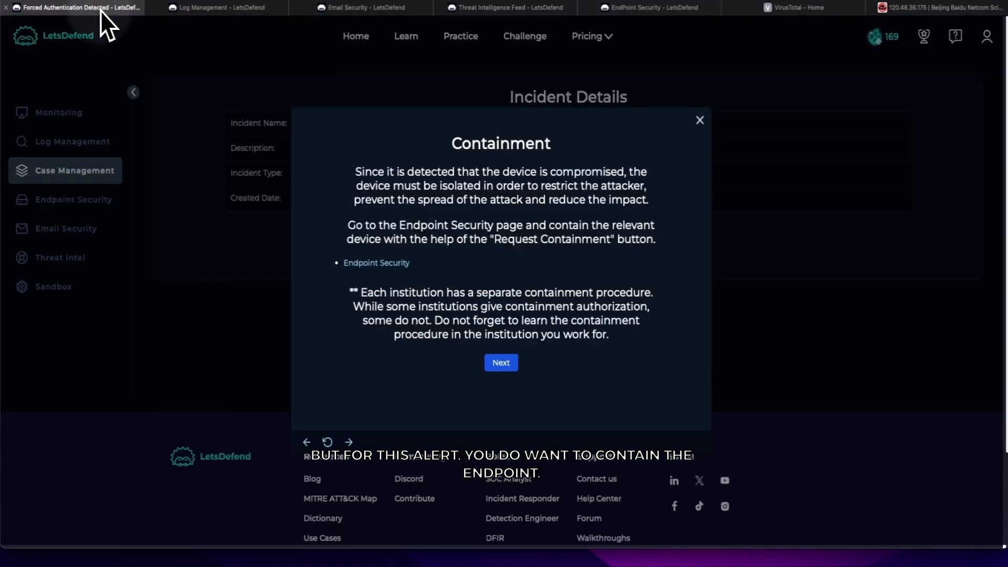
pyautogui.click(493, 367)
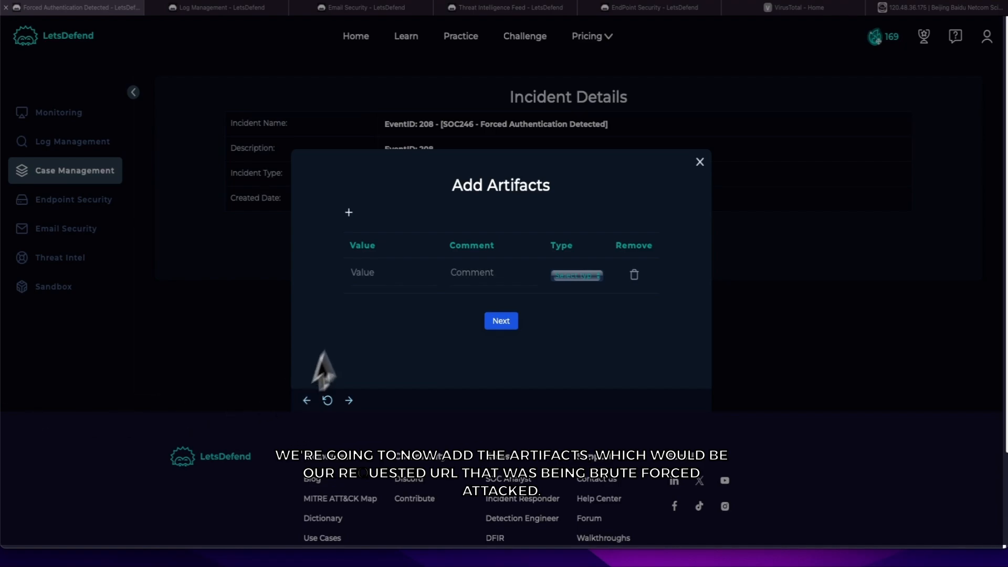
pyautogui.click(377, 273)
pyautogui.rightClick(374, 272)
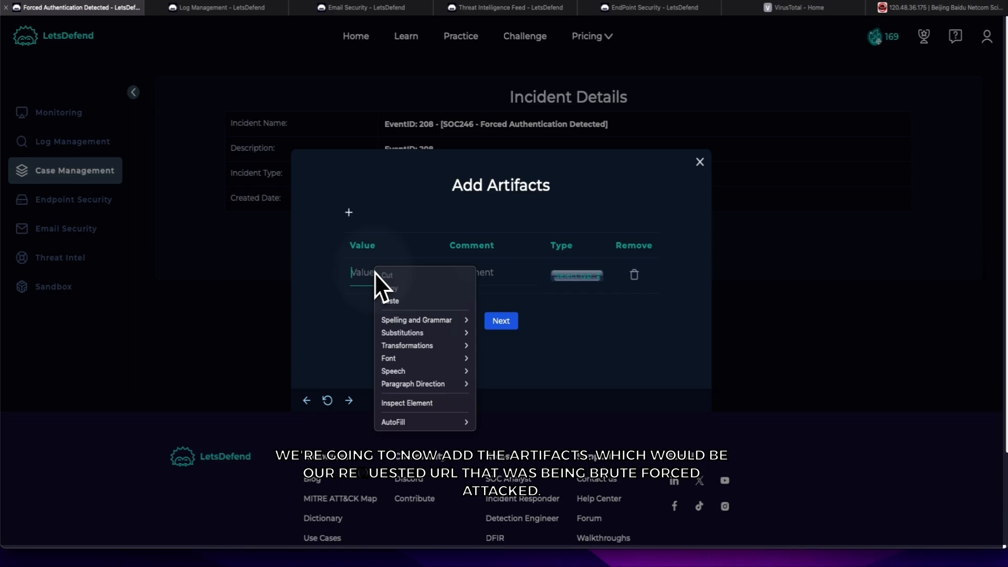
pyautogui.click(394, 300)
pyautogui.click(525, 280)
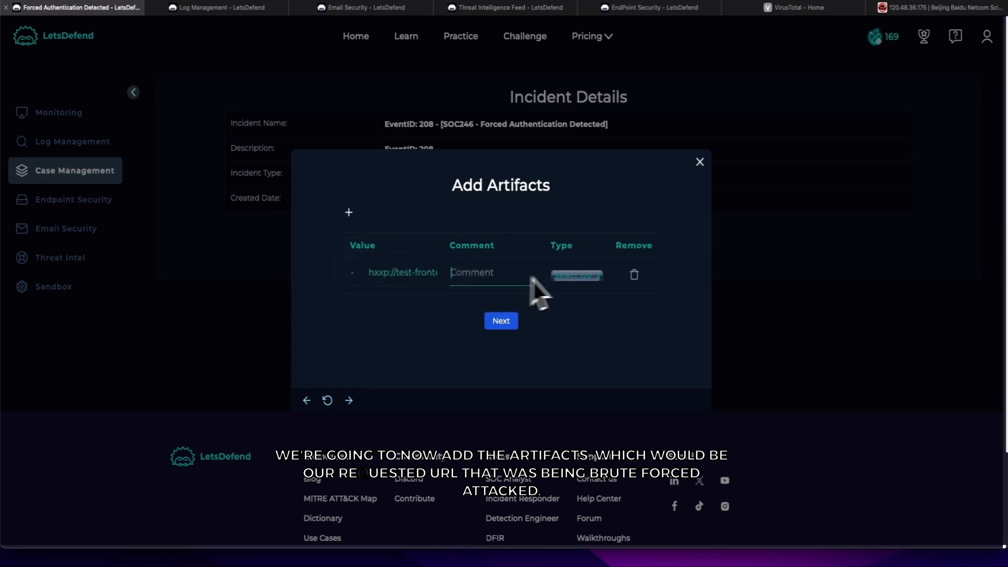
pyautogui.click(578, 277)
pyautogui.click(577, 290)
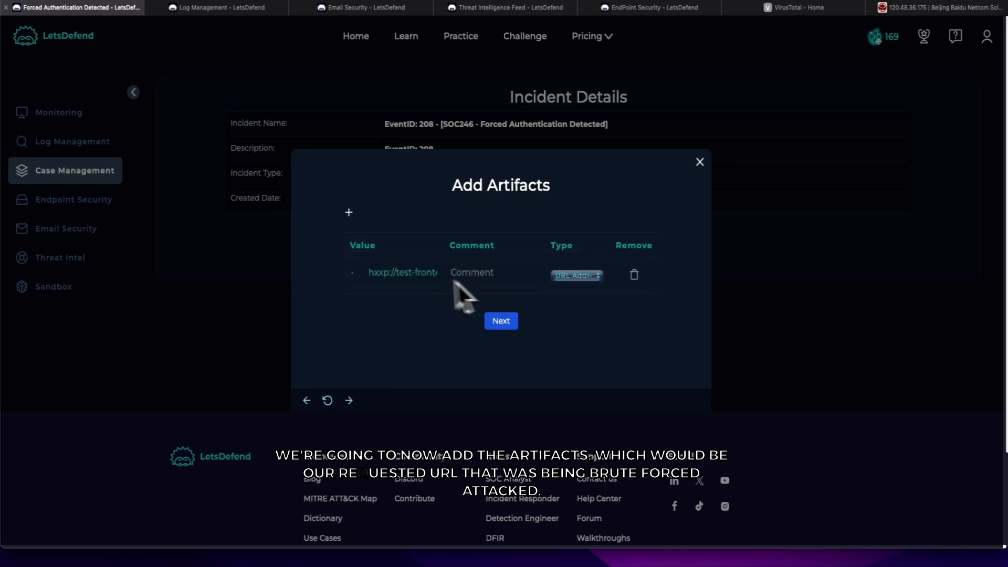
pyautogui.click(369, 272)
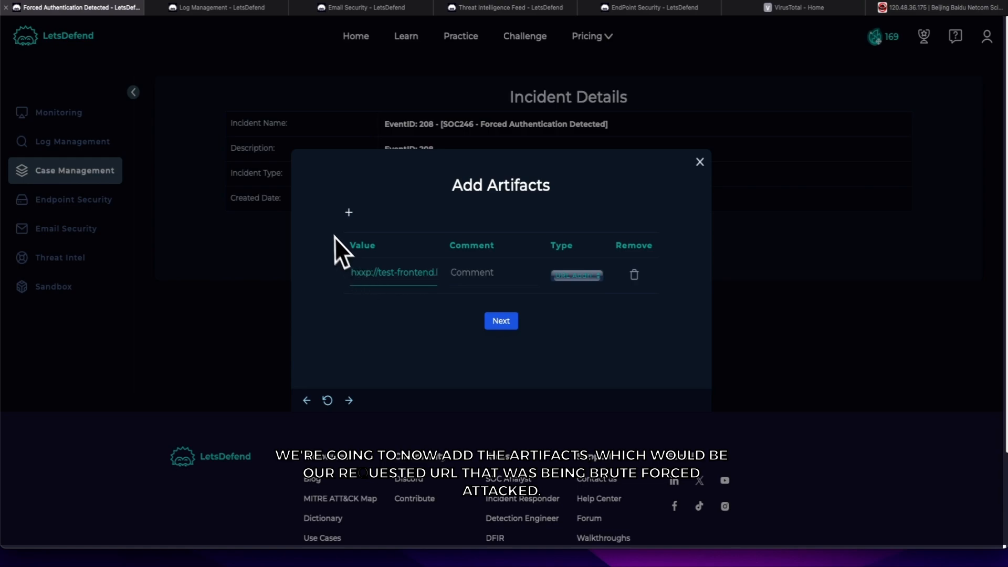
# Step: Add a second artifact with the value 120.48.36.175 and the type IP Address
pyautogui.click(348, 212)
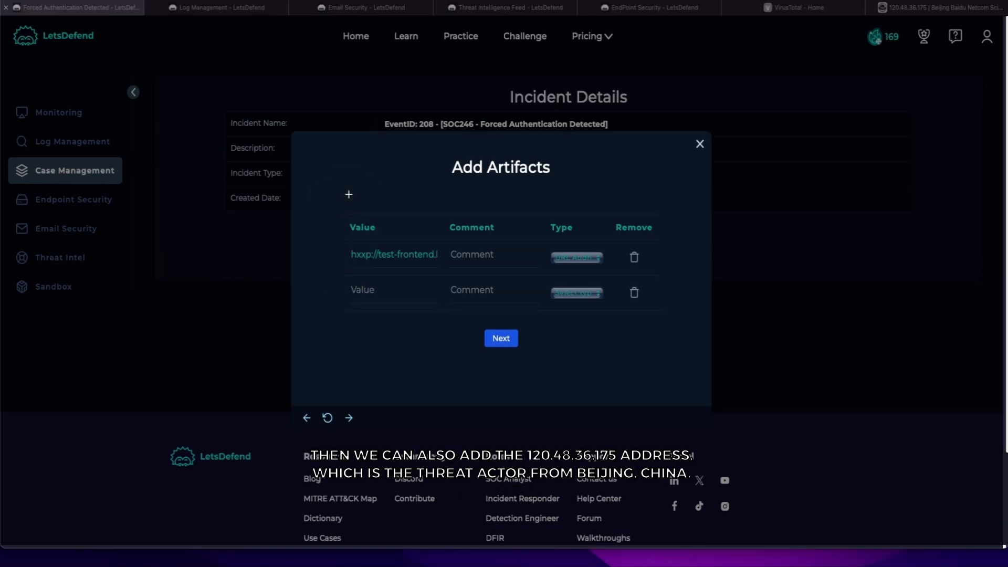
pyautogui.click(370, 293)
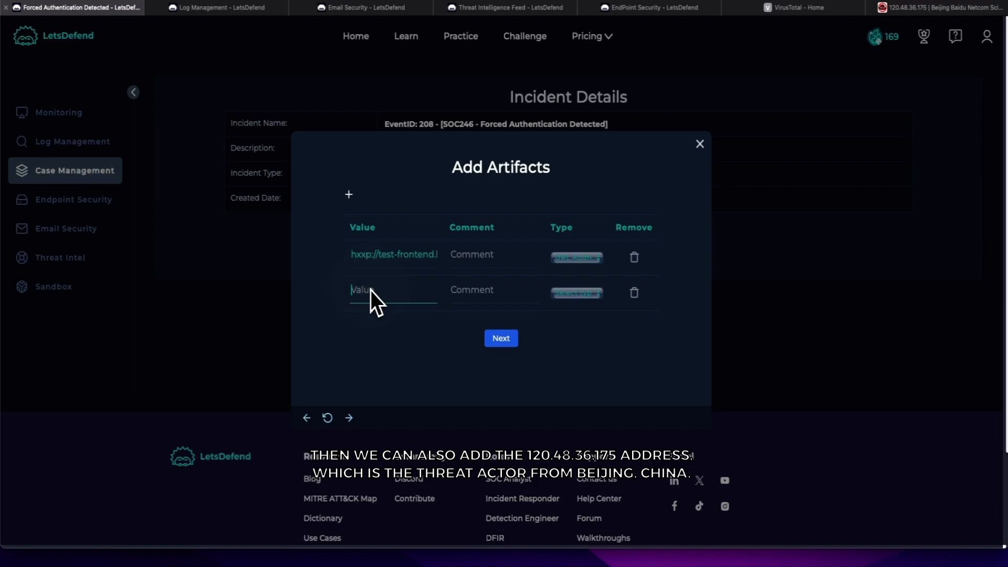
pyautogui.rightClick(370, 291)
pyautogui.click(375, 317)
pyautogui.click(364, 291)
pyautogui.press('BackSpace')
pyautogui.press('BackSpace')
pyautogui.click(574, 295)
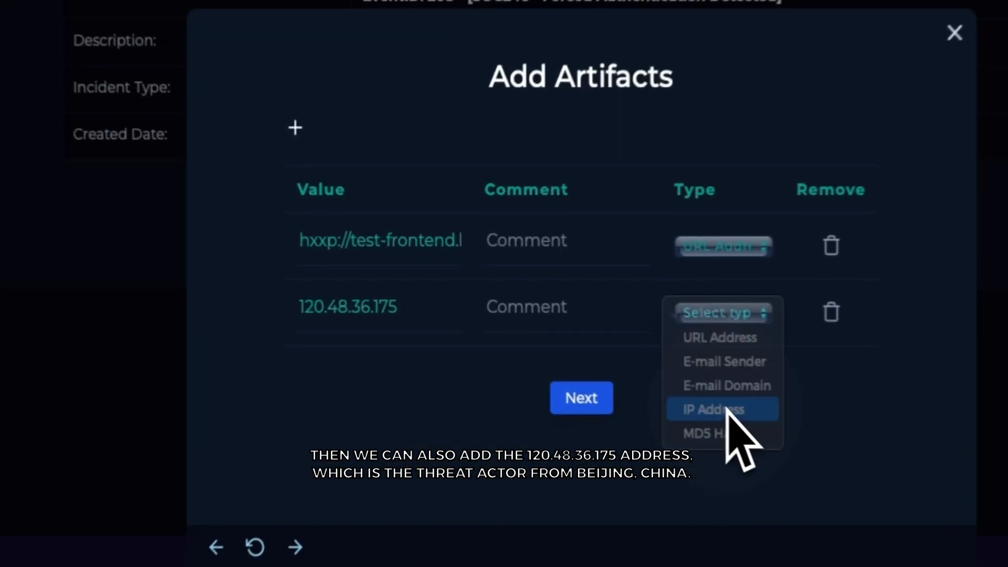
pyautogui.click(571, 344)
# Step: Add a third artifact row, submit the artifacts and answer Yes to performing Tier 2 escalation
pyautogui.click(288, 119)
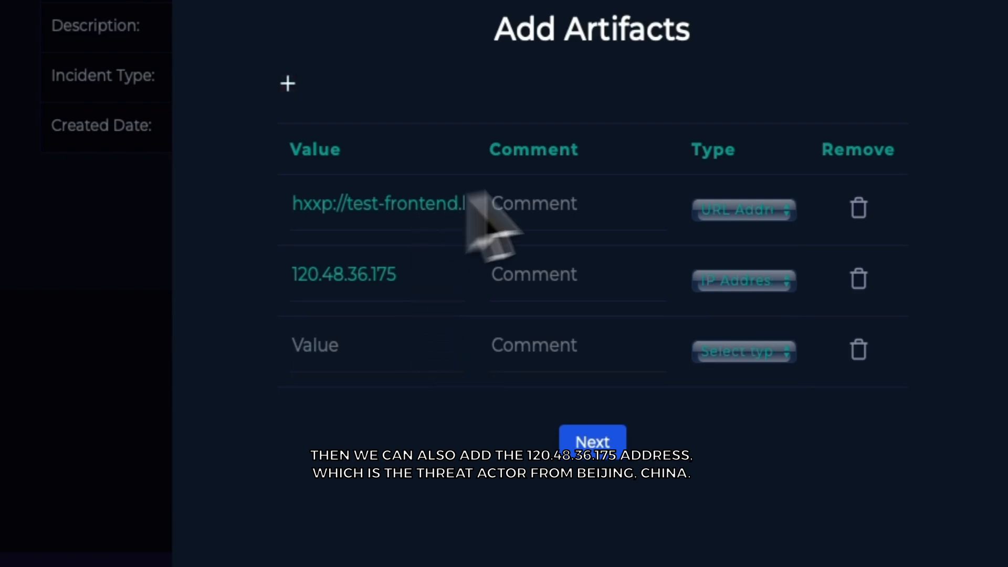
pyautogui.click(585, 446)
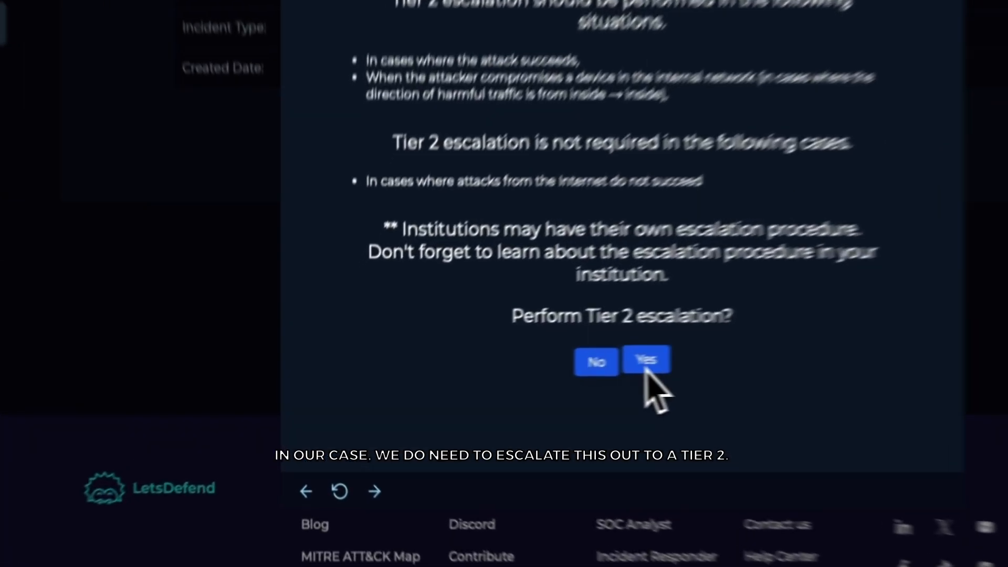
pyautogui.click(516, 378)
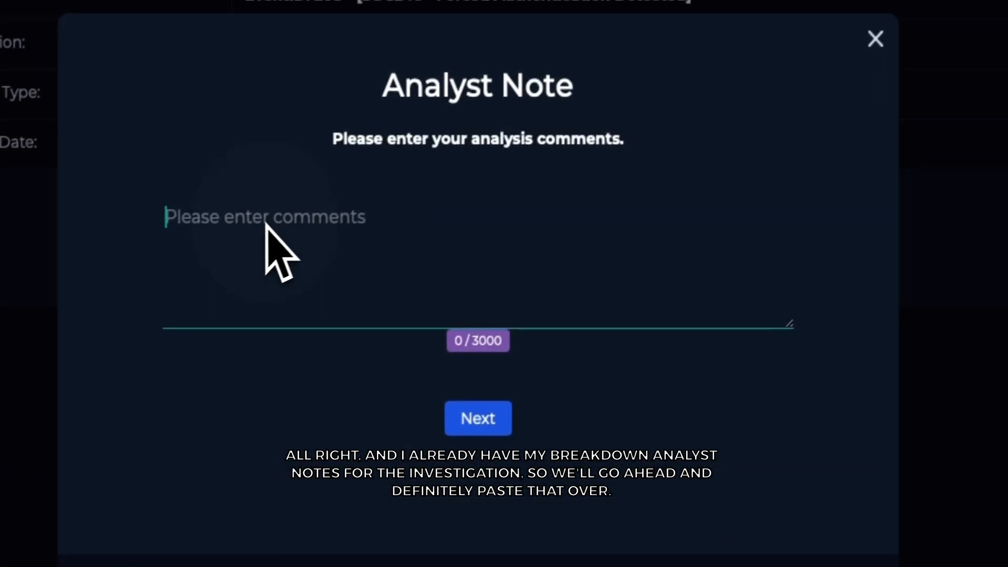
# Step: Paste the prepared investigation summary into the Analyst Note, enlarge the comment box and start a new paragraph at "The requested URL was"
pyautogui.rightClick(260, 223)
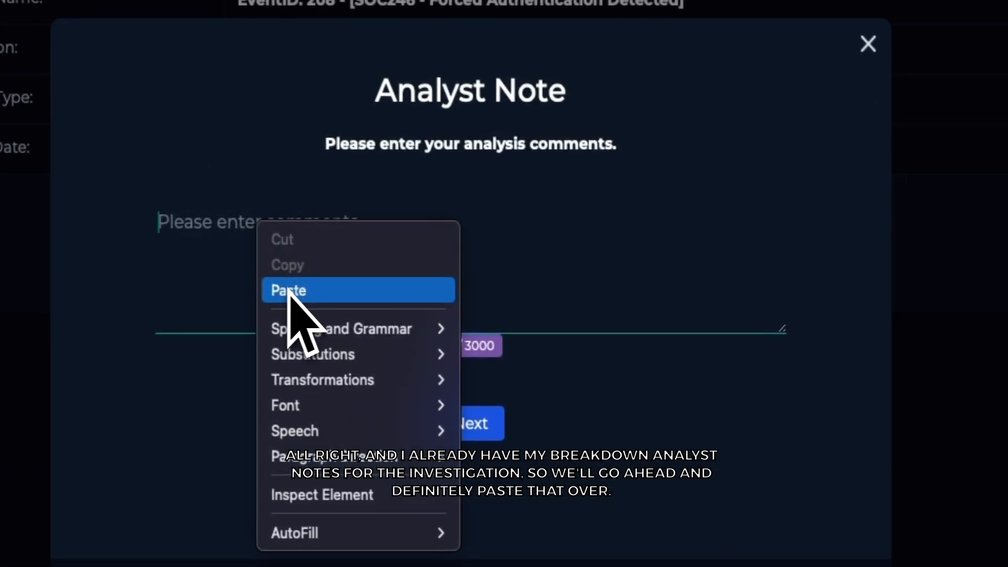
pyautogui.click(288, 290)
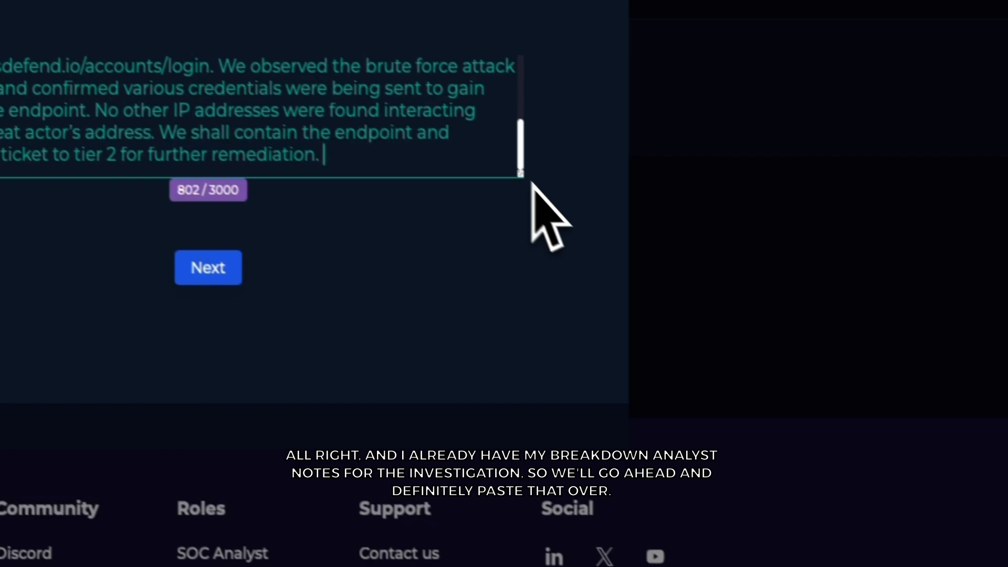
pyautogui.moveTo(521, 174); pyautogui.dragTo(538, 368)
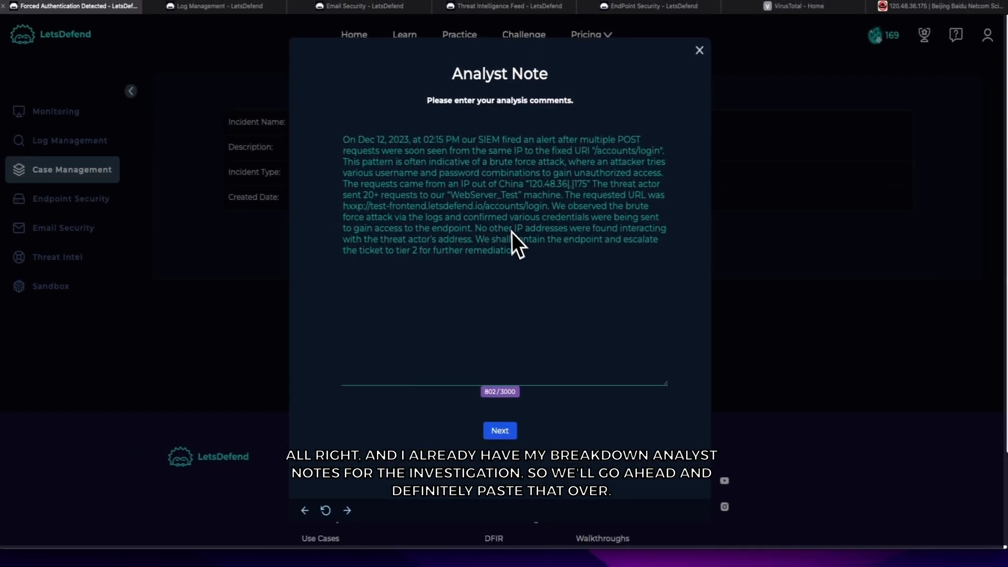
pyautogui.click(566, 196)
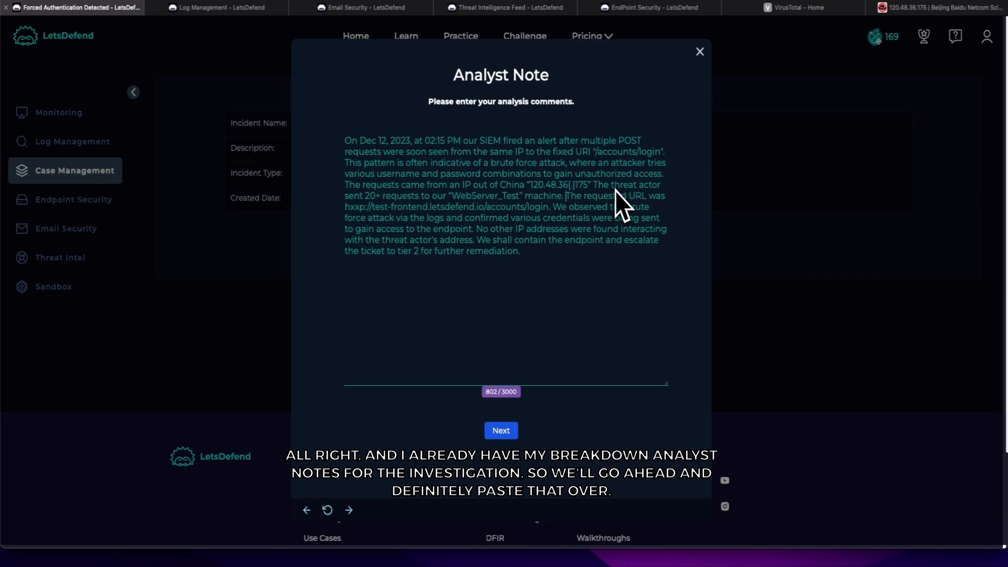
pyautogui.press('Return')
pyautogui.press('Return')
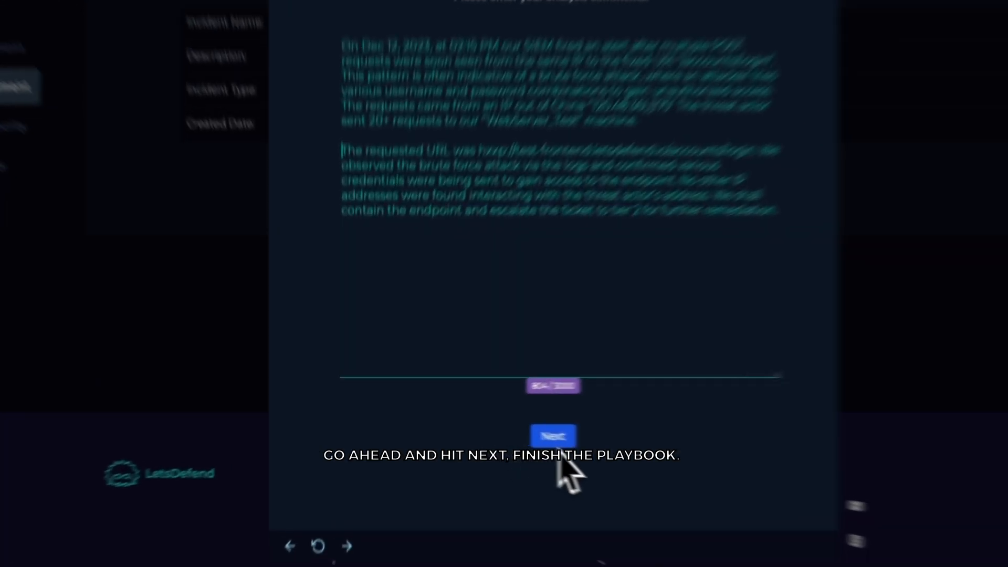
# Step: Submit the analyst note, confirm finishing the playbook and continue to the monitoring page
pyautogui.click(556, 441)
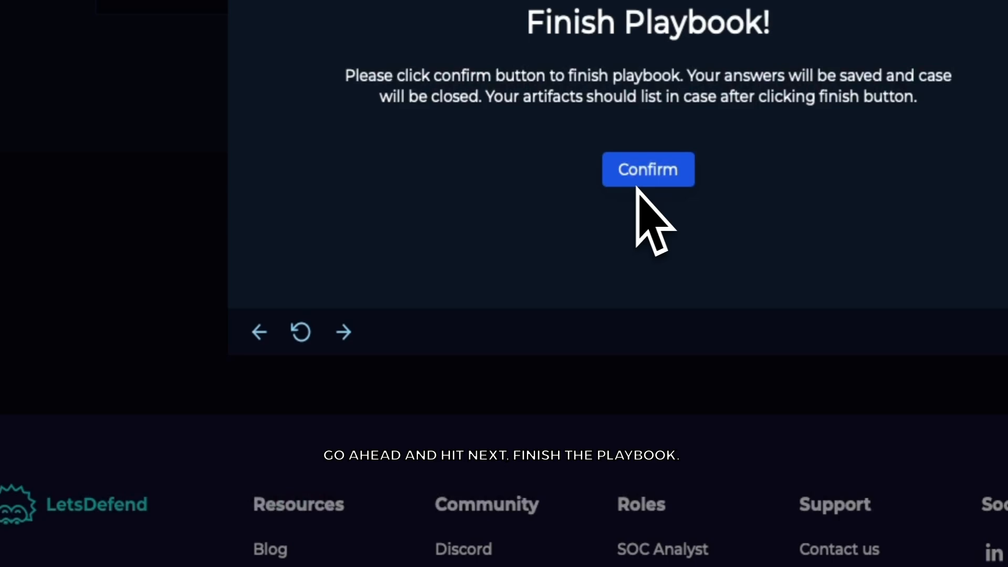
pyautogui.click(637, 188)
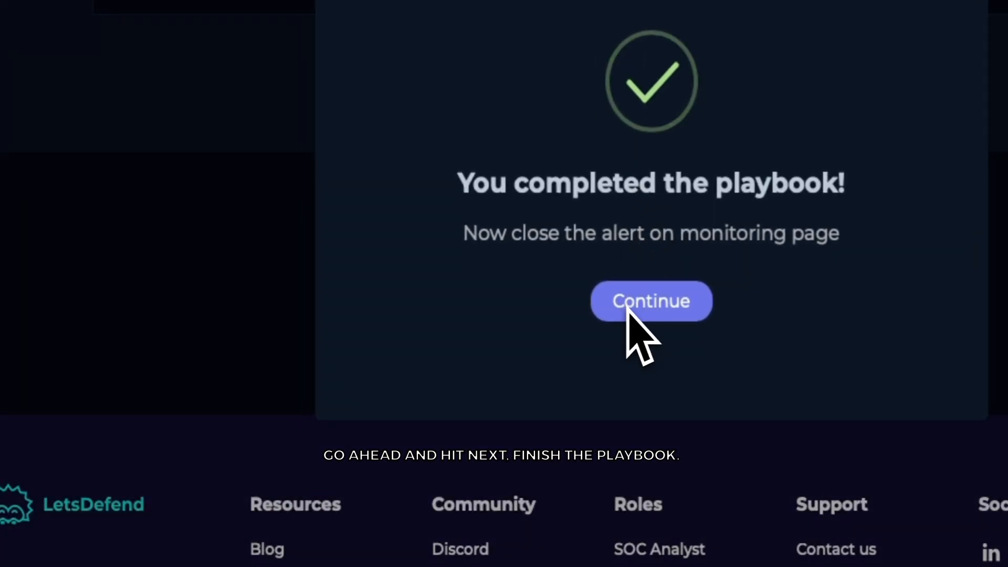
pyautogui.click(630, 303)
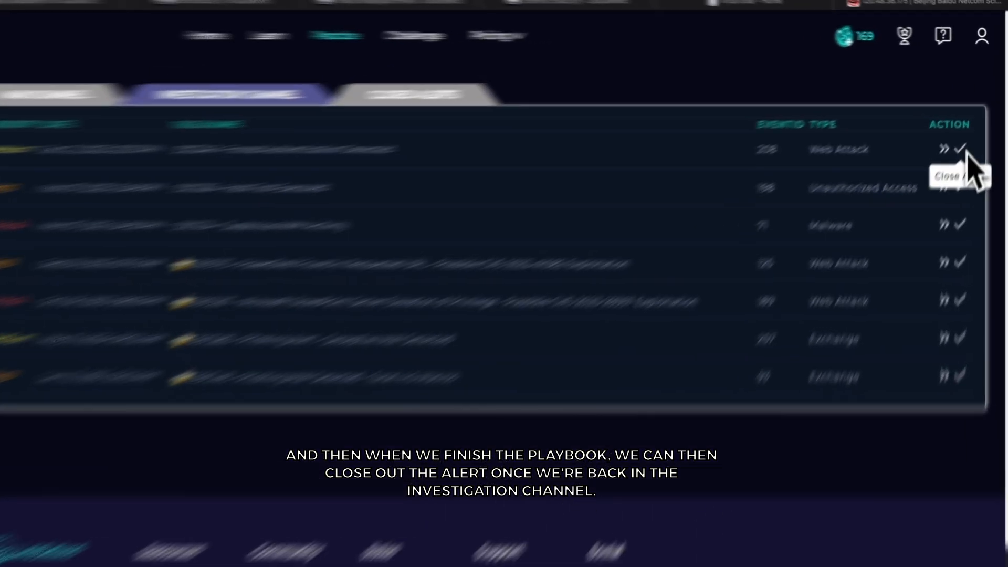
# Step: Close the alert with Event ID 208 as True Positive, pasting the investigation summary as its note
pyautogui.click(965, 151)
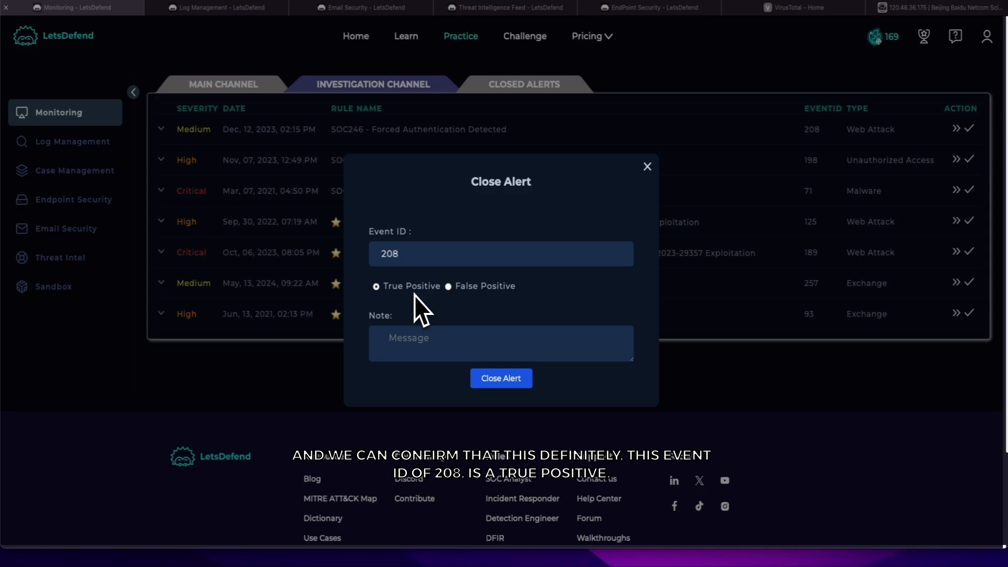
pyautogui.click(413, 336)
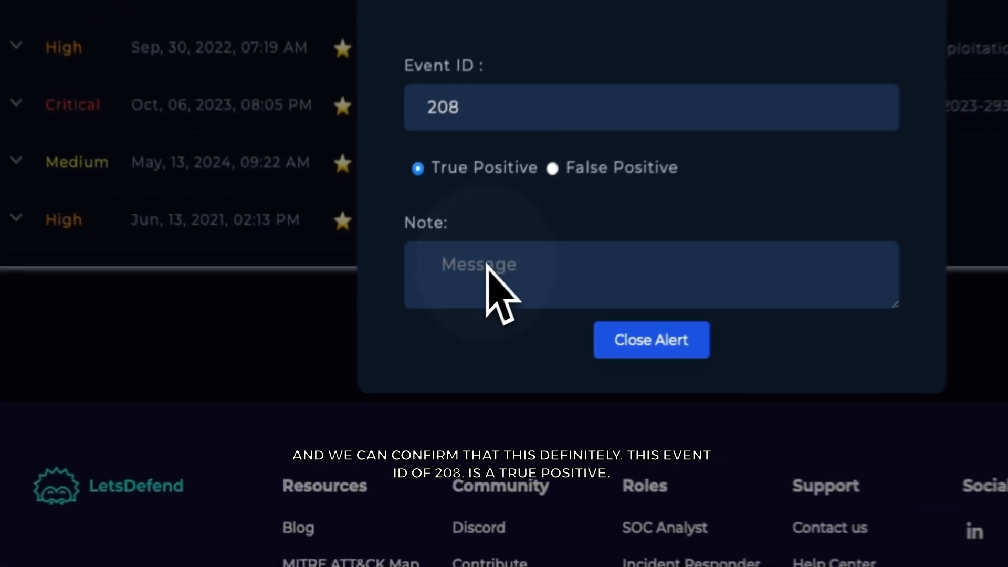
pyautogui.rightClick(495, 252)
pyautogui.click(519, 310)
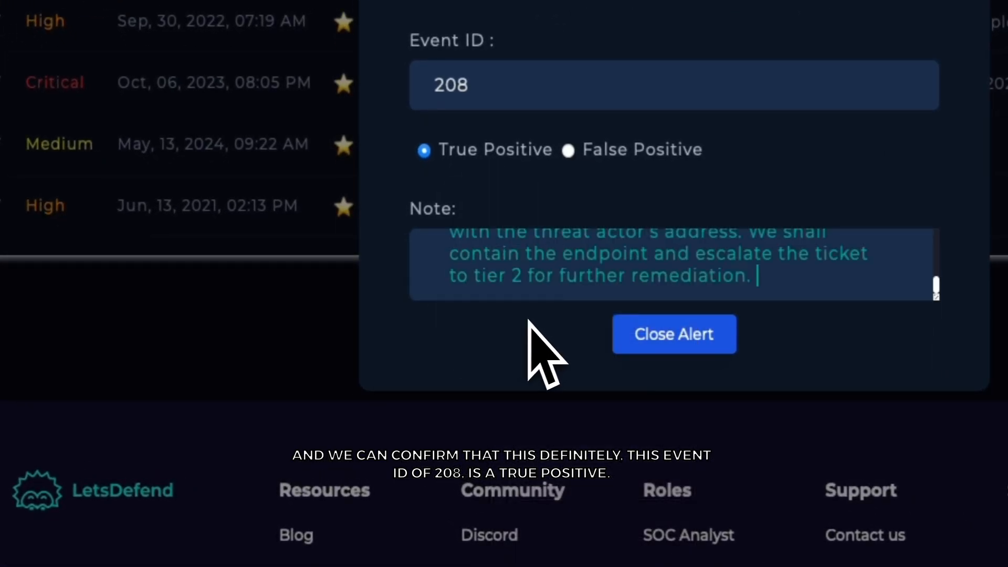
pyautogui.scroll(10, 494, 275)
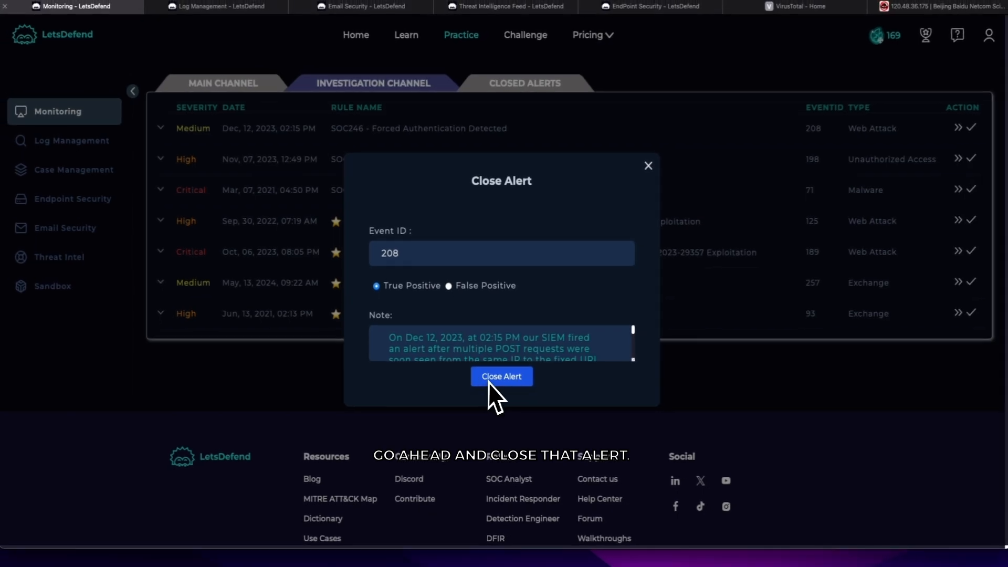
pyautogui.click(489, 380)
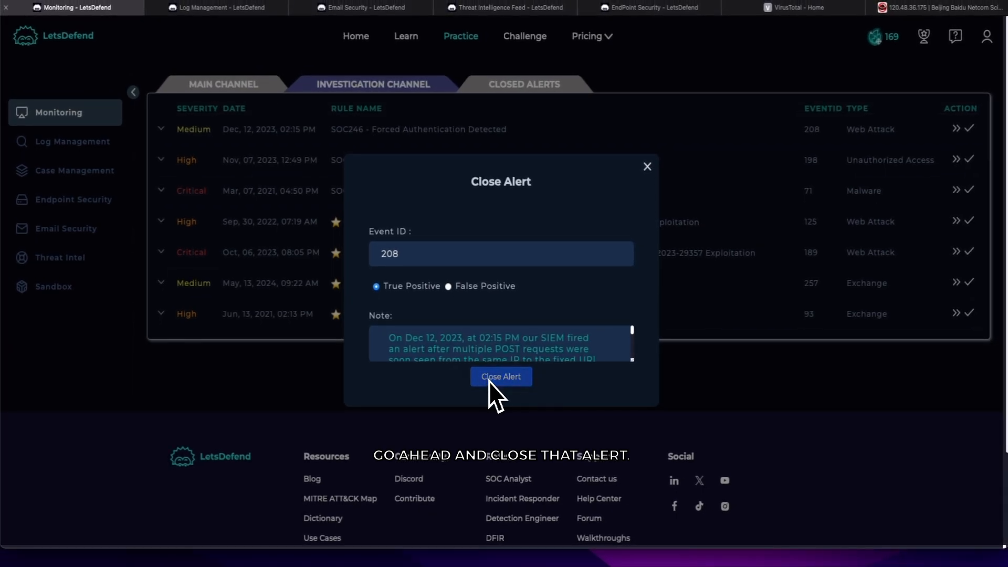